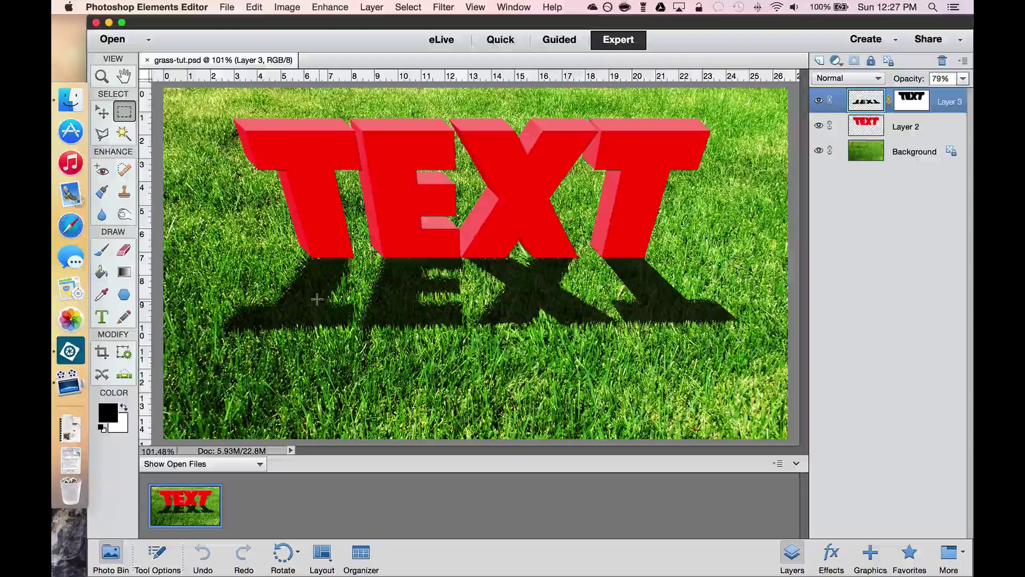
- Open grass.jpg from the Desktop in its own tab beside grass-tut.psd
{"action": "left_click", "coordinate": [227, 8]}
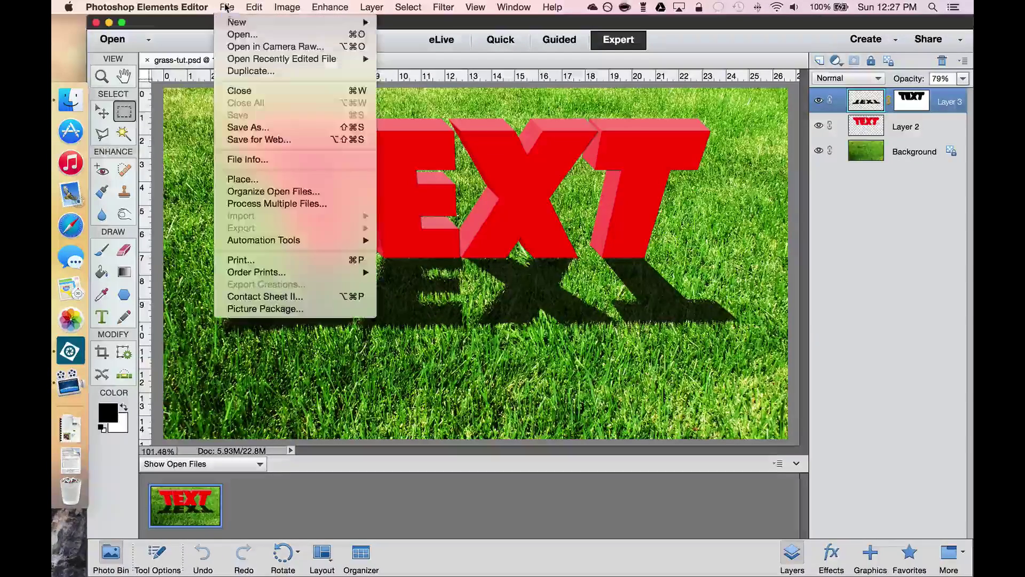
{"action": "left_click", "coordinate": [309, 123]}
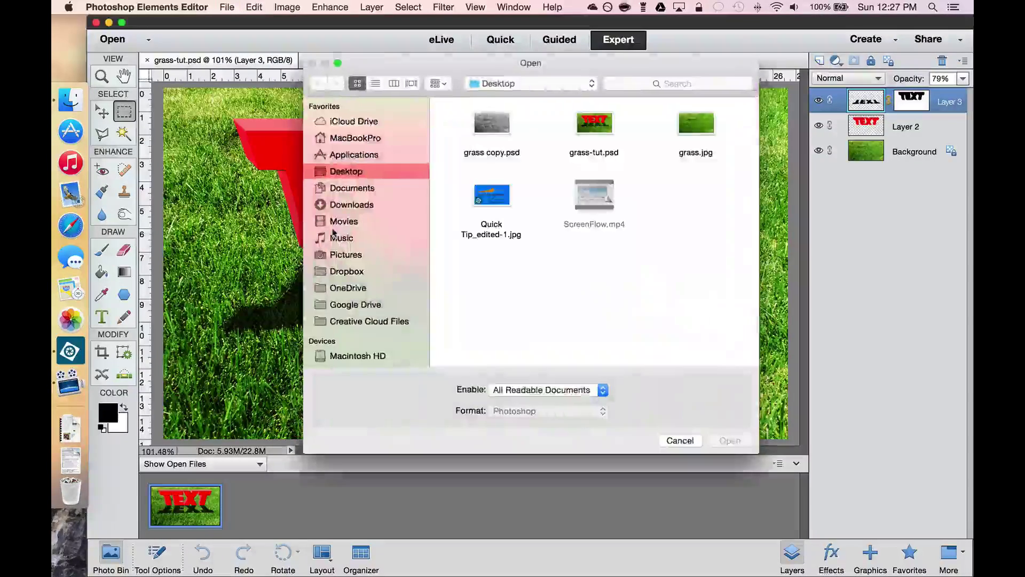
{"action": "left_click", "coordinate": [696, 125]}
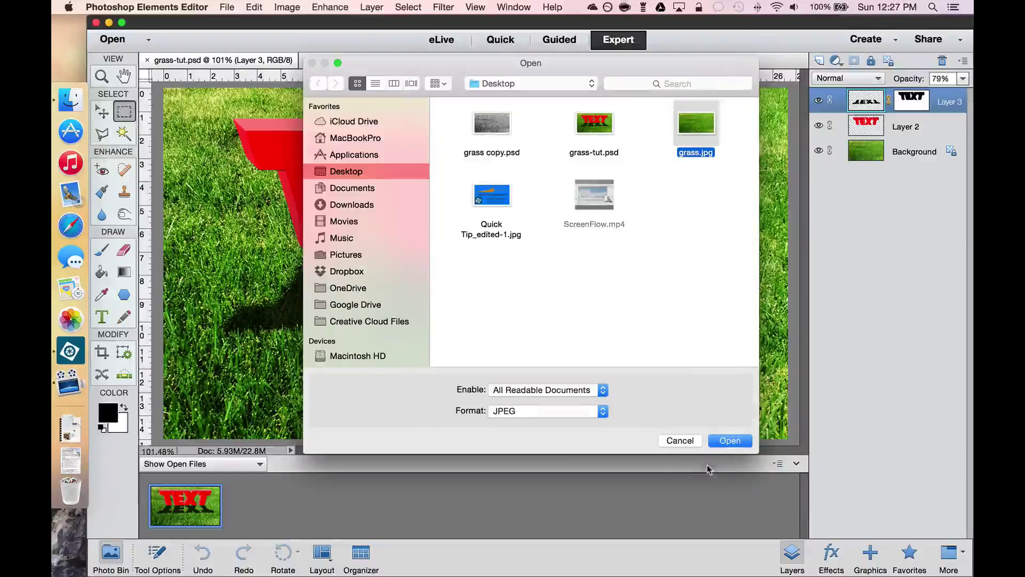
{"action": "left_click", "coordinate": [729, 441]}
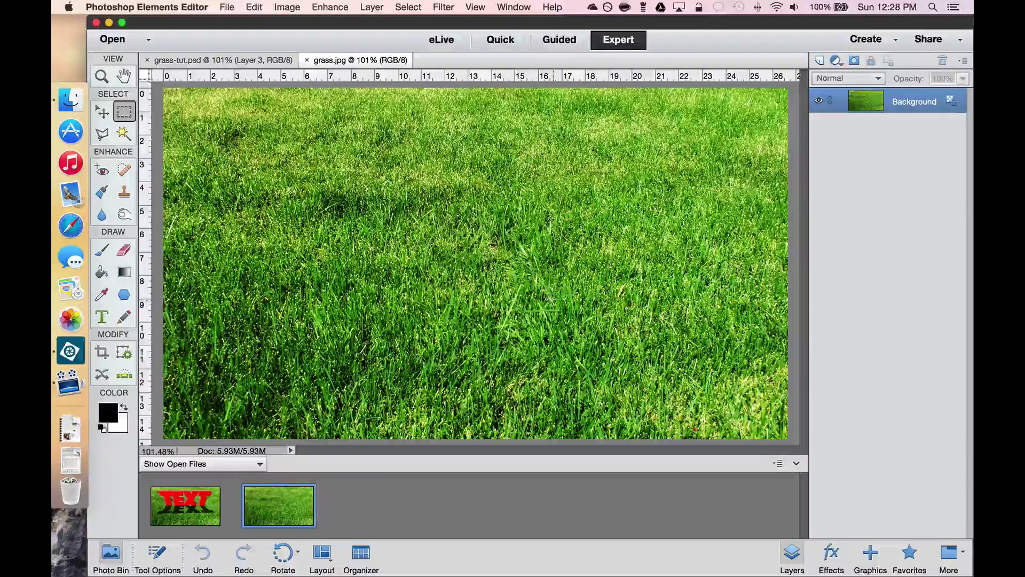
- Convert grass.jpg to black and white with Scenic Landscape, dragging the Green slider higher
{"action": "left_click", "coordinate": [327, 6]}
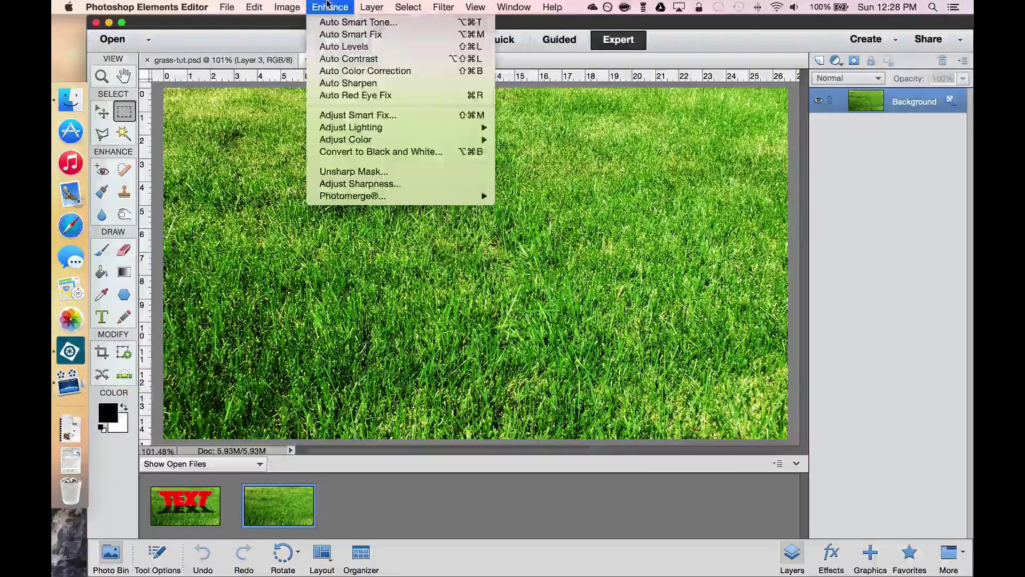
{"action": "left_click", "coordinate": [368, 152]}
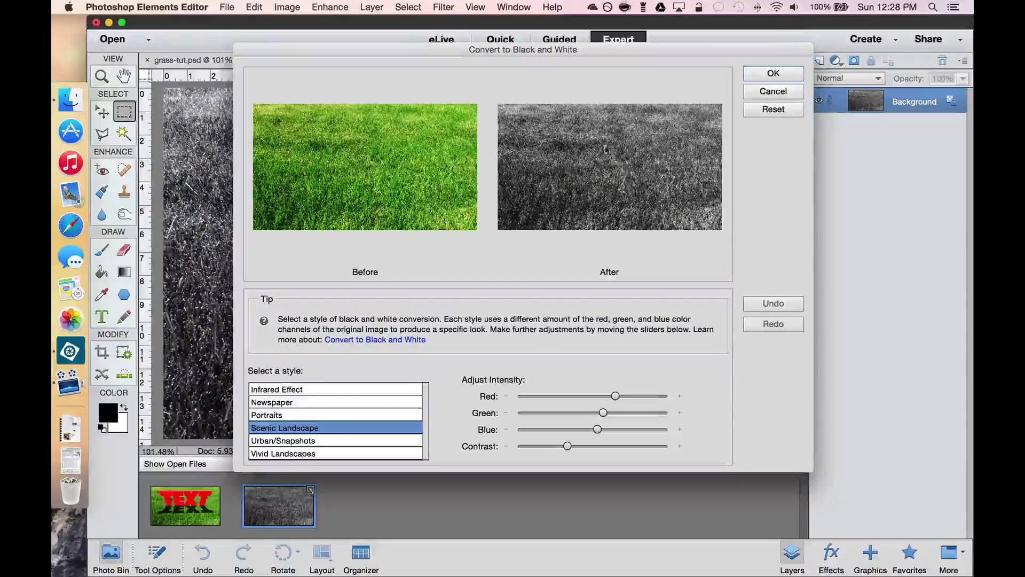
{"action": "mouse_move", "coordinate": [641, 189]}
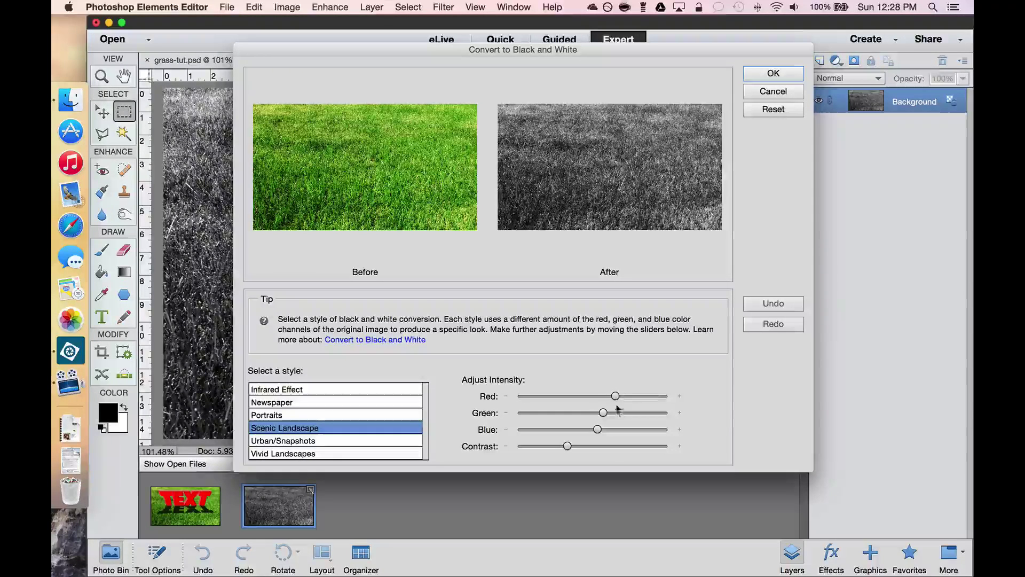
{"action": "left_click_drag", "start_coordinate": [603, 413], "coordinate": [614, 413]}
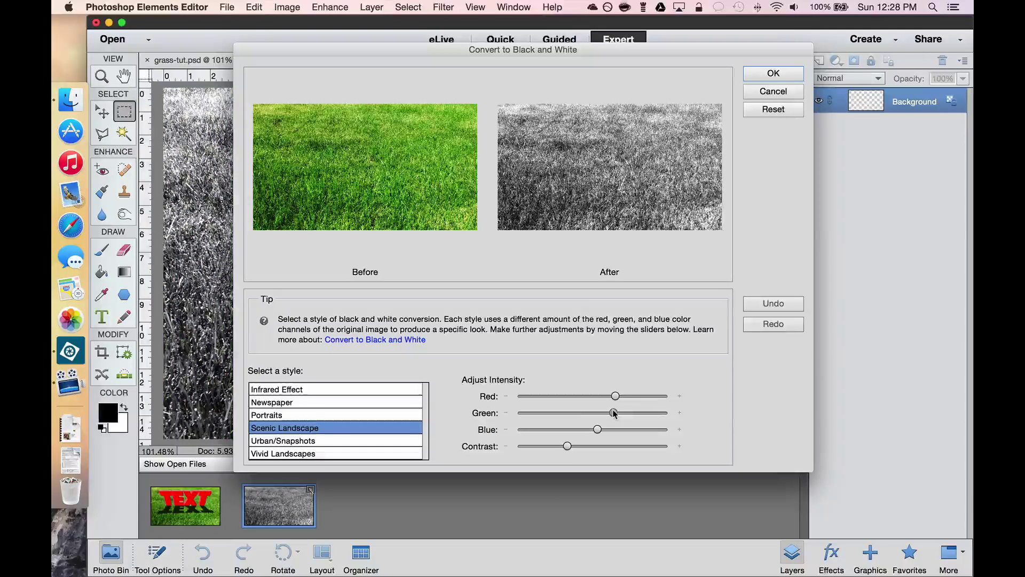
{"action": "mouse_move", "coordinate": [614, 413]}
{"action": "left_mouse_down"}
{"action": "mouse_move", "coordinate": [602, 415]}
{"action": "mouse_move", "coordinate": [615, 416]}
{"action": "left_mouse_up"}
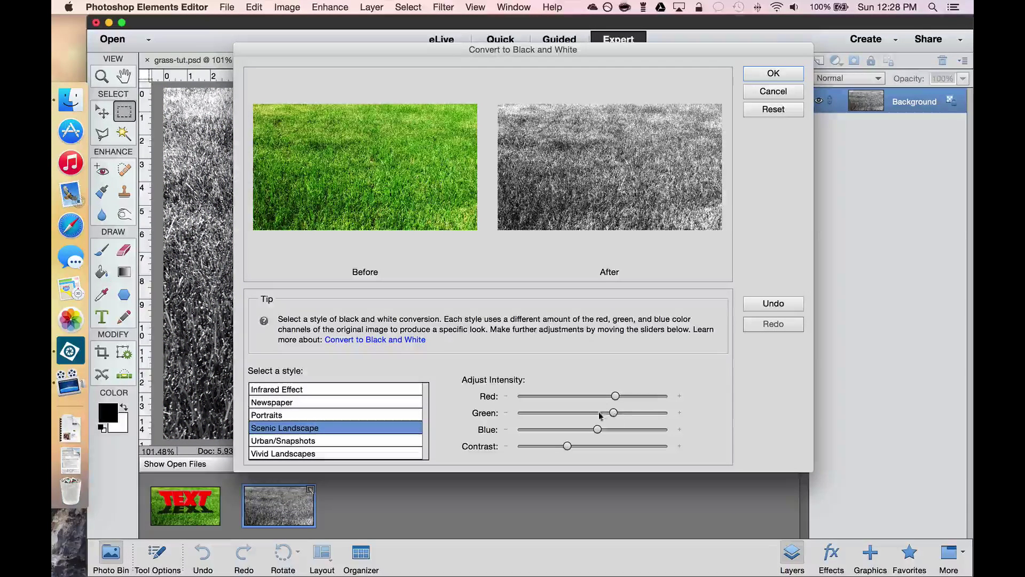
{"action": "mouse_move", "coordinate": [646, 161]}
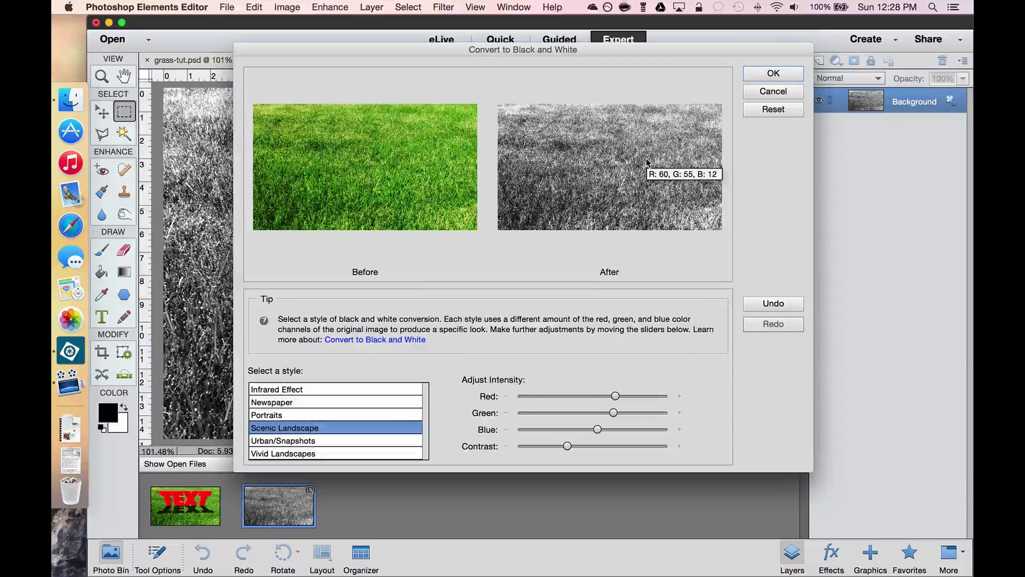
{"action": "left_click", "coordinate": [757, 75]}
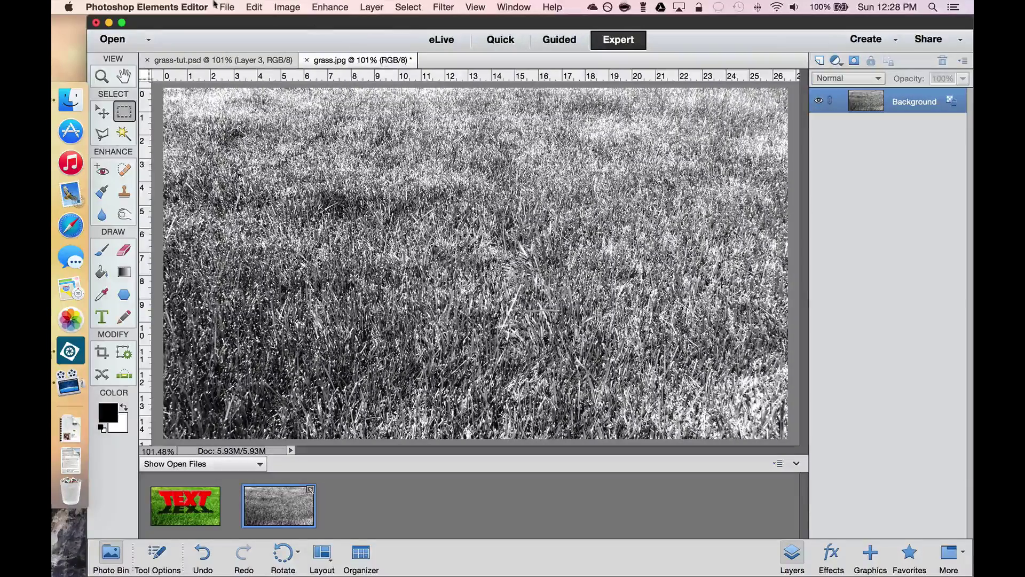
- Save the black-and-white grass image to the Desktop as grass.psd in Photoshop format
{"action": "left_click", "coordinate": [226, 6]}
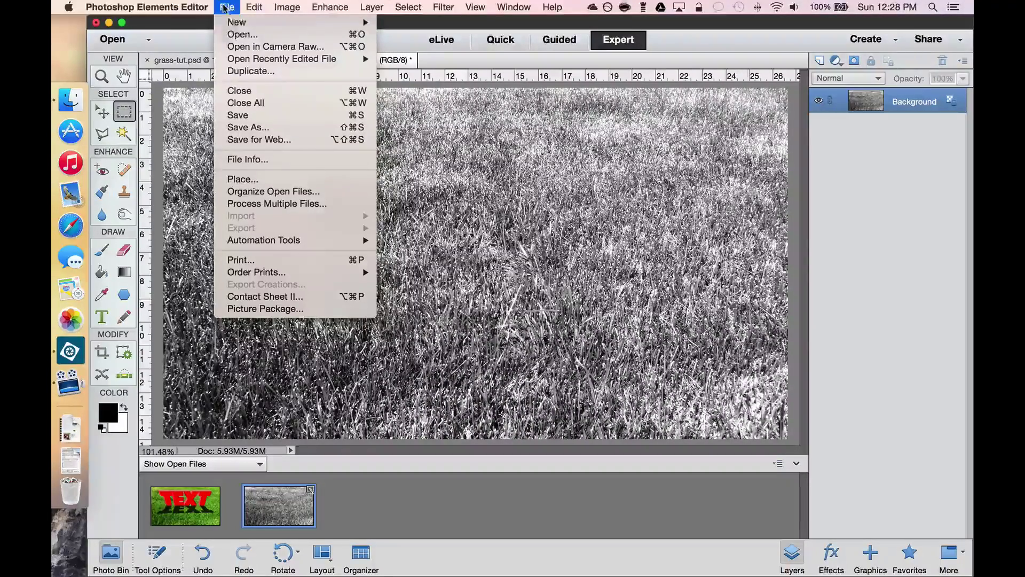
{"action": "left_click", "coordinate": [253, 129]}
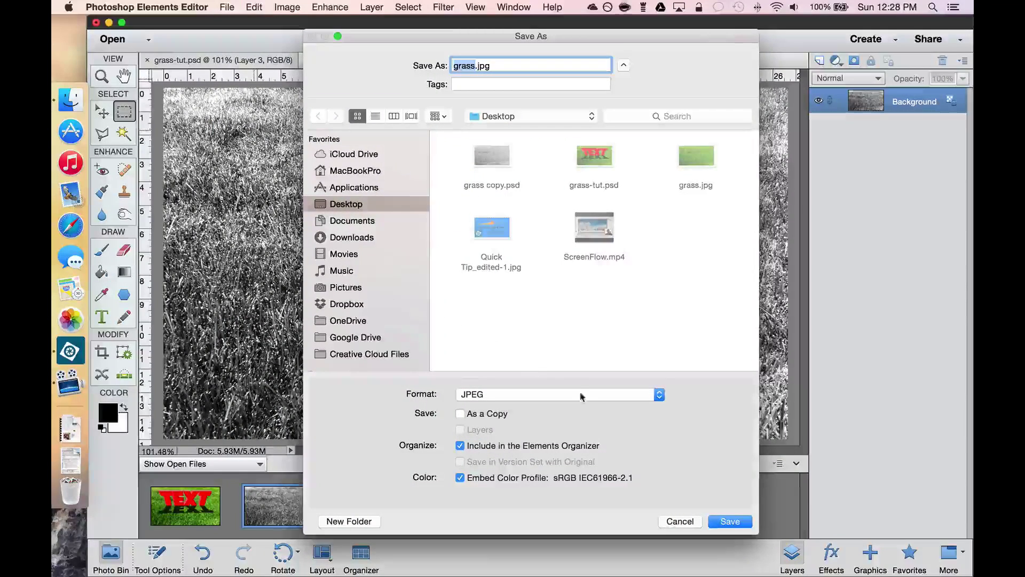
{"action": "left_click", "coordinate": [582, 396]}
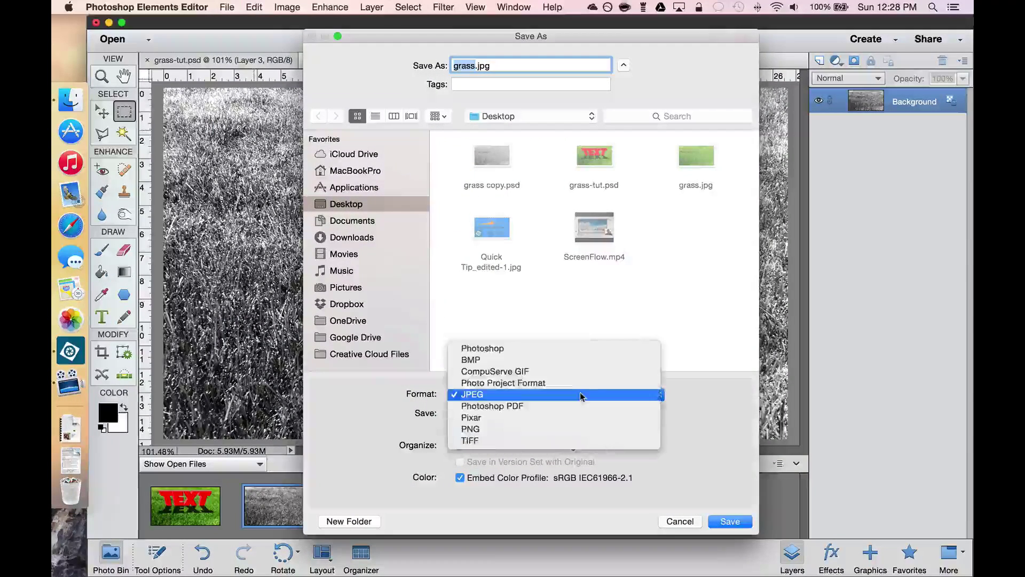
{"action": "left_click", "coordinate": [569, 350]}
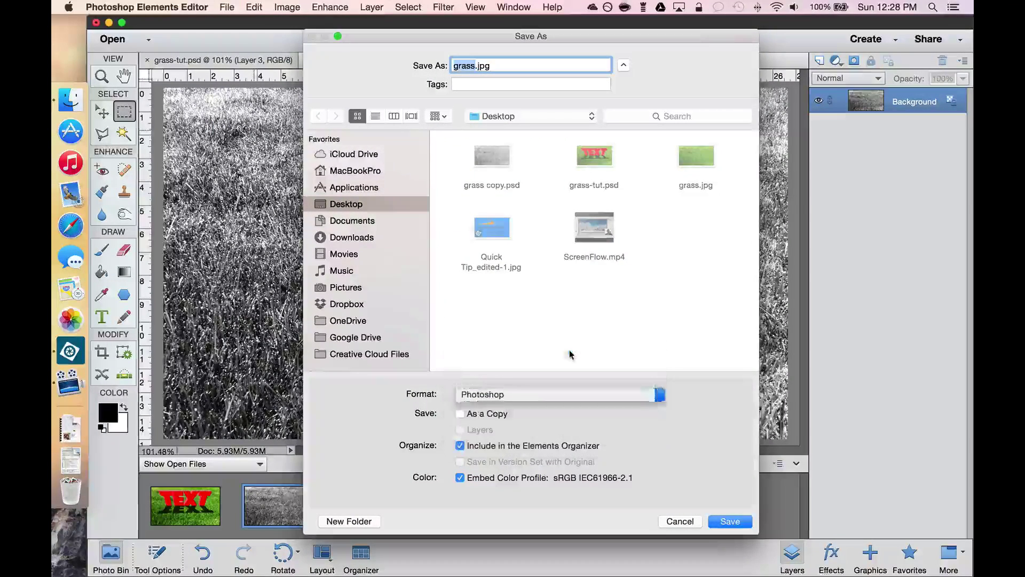
{"action": "left_click", "coordinate": [726, 522]}
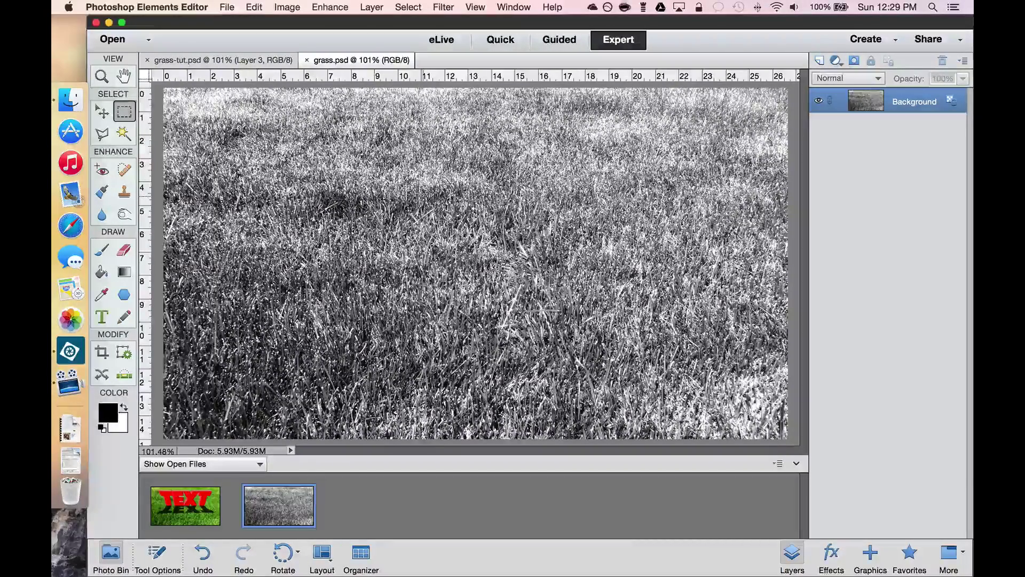
- Undo the black-and-white conversion, pick the horizontal Type tool and set its colour to blue
{"action": "key", "text": "super+z"}
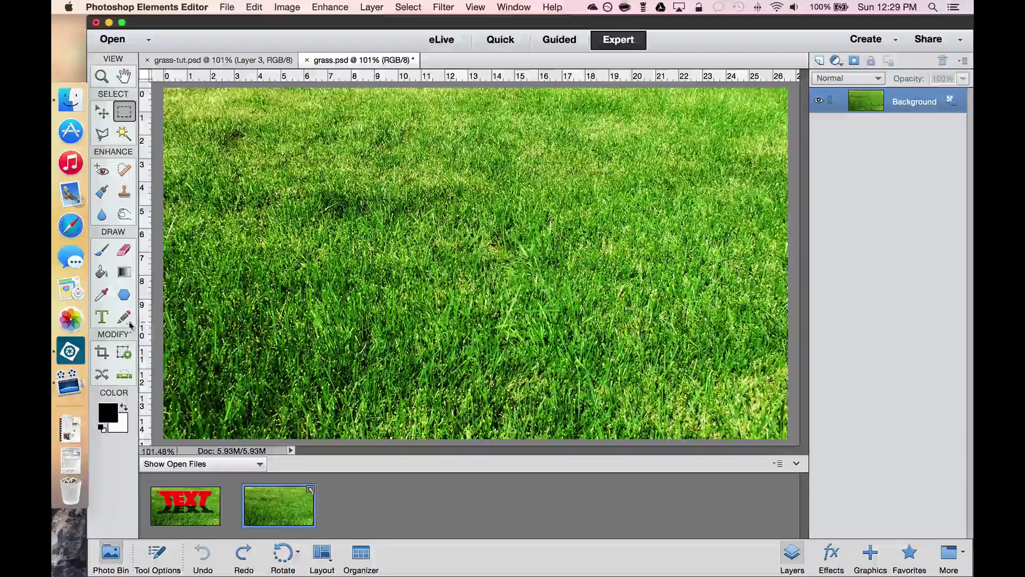
{"action": "left_click", "coordinate": [102, 318]}
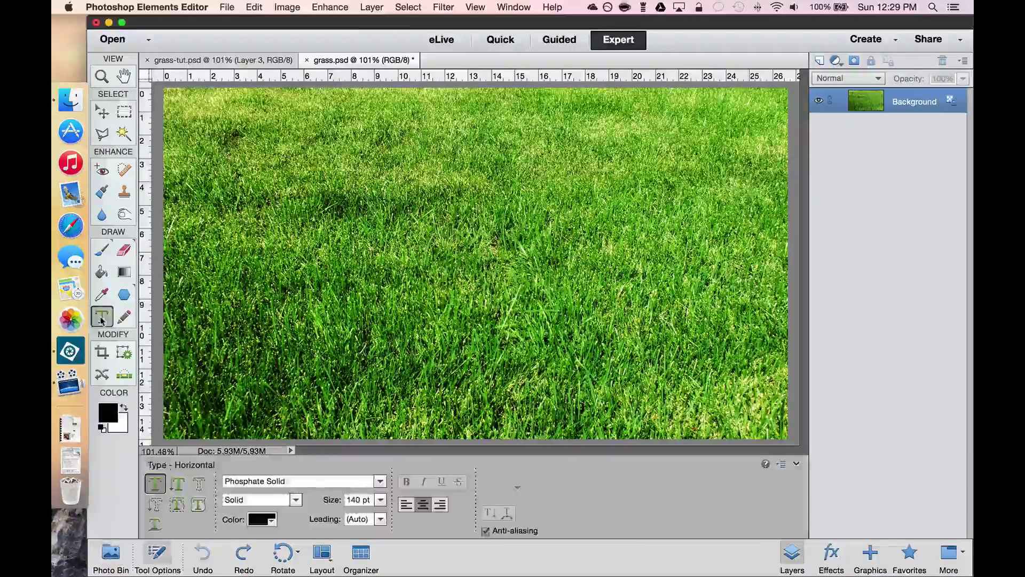
{"action": "left_click", "coordinate": [271, 520]}
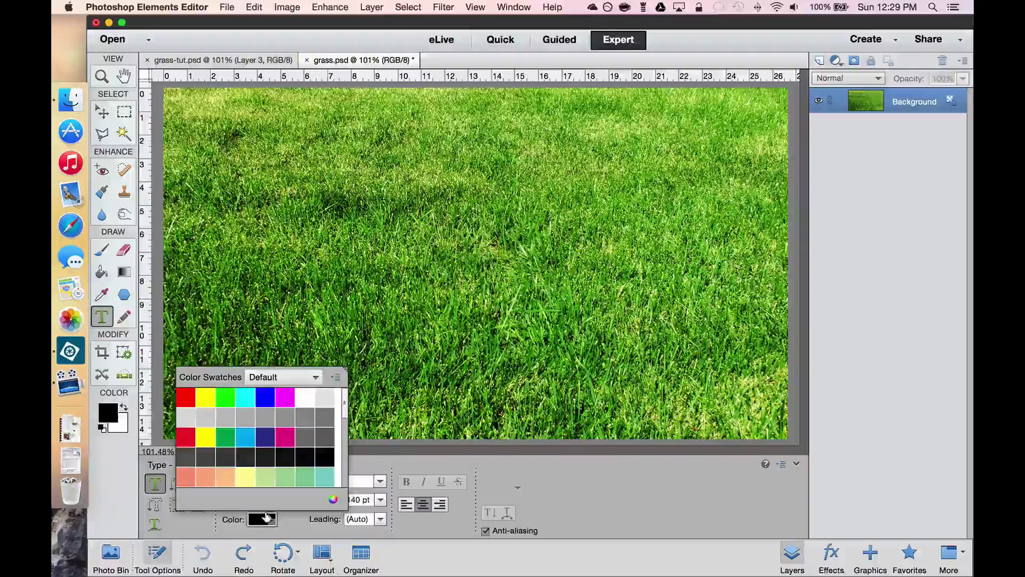
{"action": "left_click", "coordinate": [261, 396]}
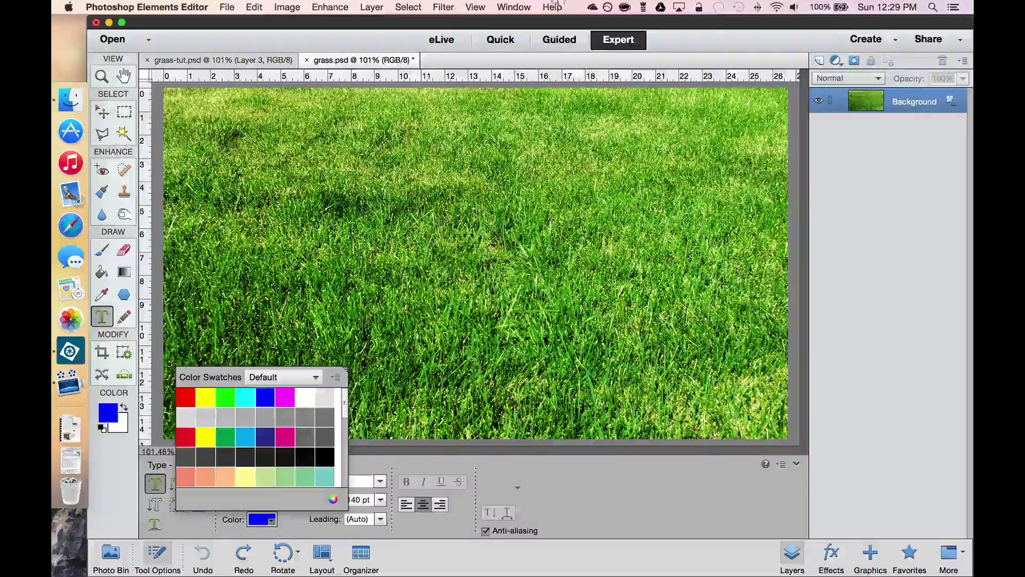
- Change the type colour to orange-red from the Color Swatches panel, then close the panel
{"action": "left_click", "coordinate": [513, 7]}
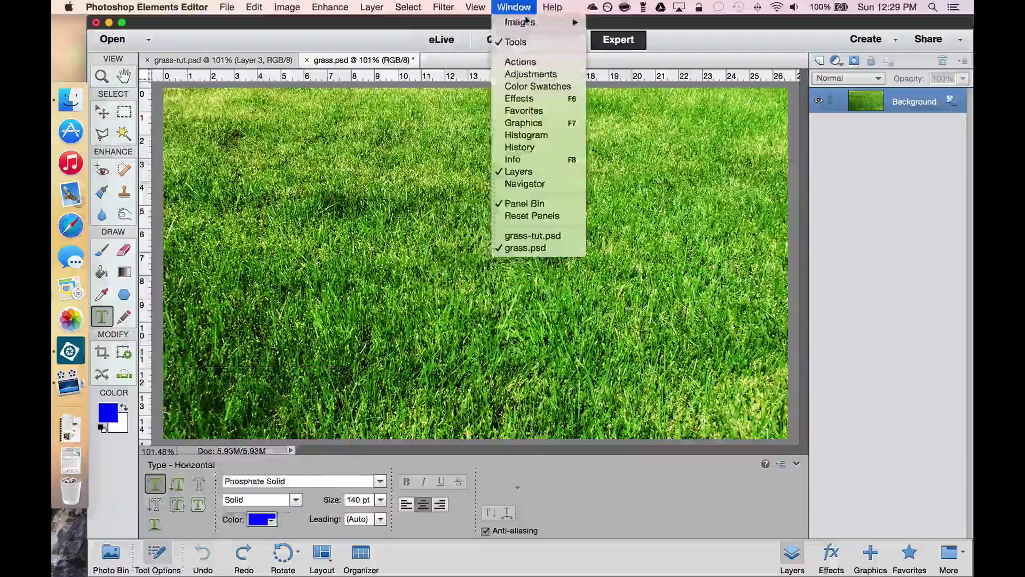
{"action": "left_click", "coordinate": [529, 87]}
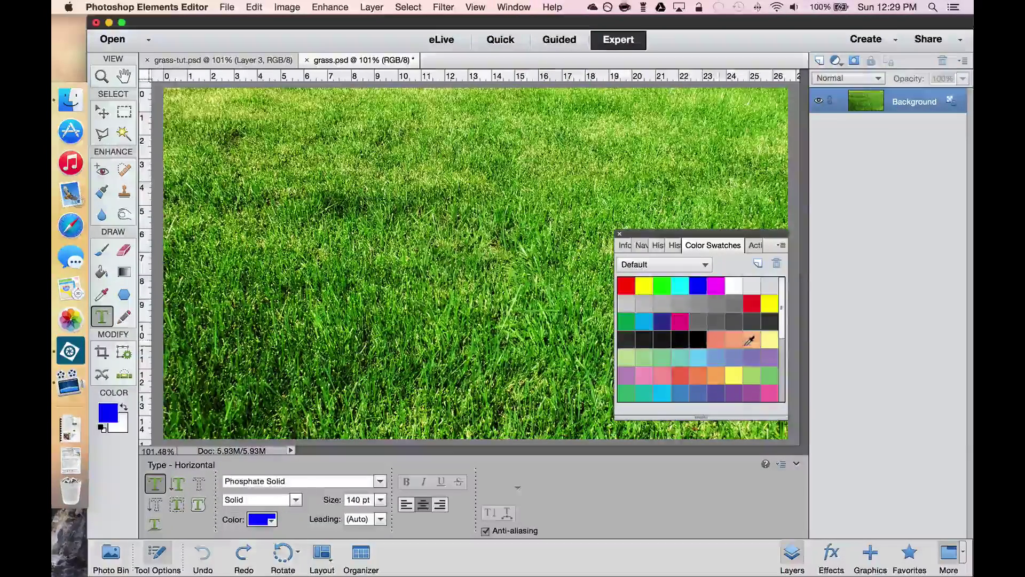
{"action": "scroll", "coordinate": [749, 335], "scroll_direction": "down", "scroll_amount": 5}
{"action": "scroll", "coordinate": [746, 335], "scroll_direction": "up", "scroll_amount": 2}
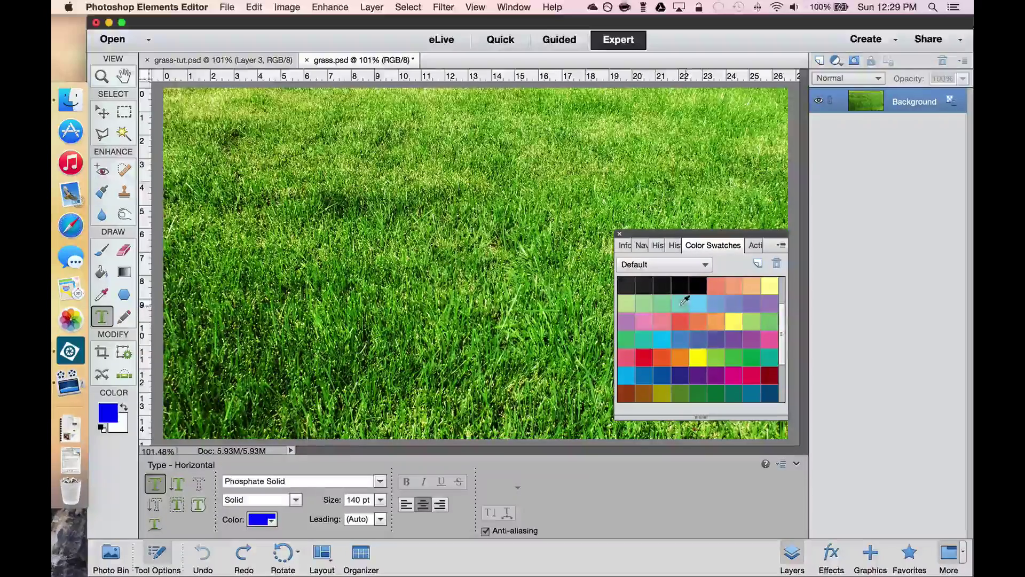
{"action": "scroll", "coordinate": [695, 301], "scroll_direction": "up", "scroll_amount": 3}
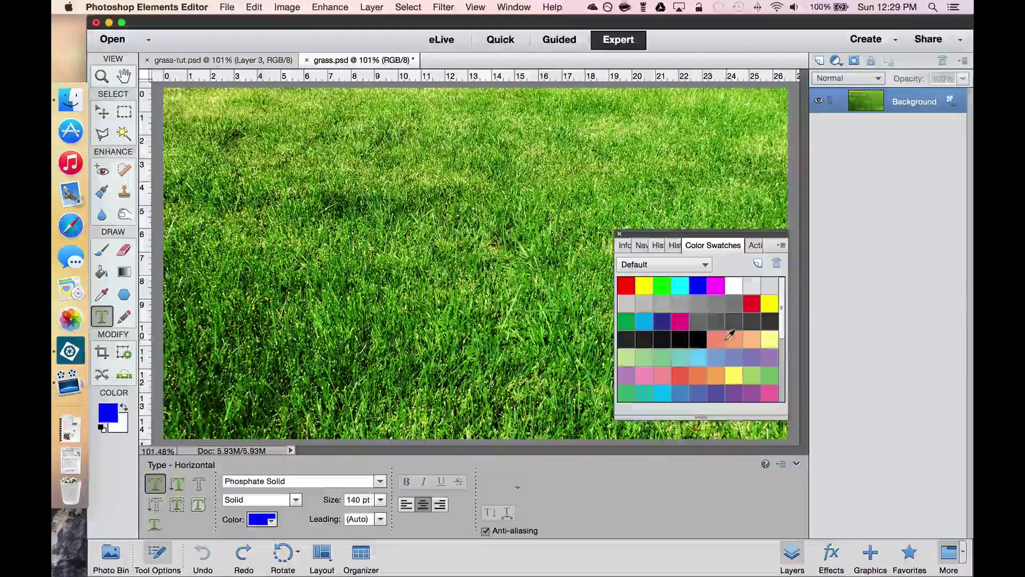
{"action": "scroll", "coordinate": [727, 334], "scroll_direction": "down", "scroll_amount": 5}
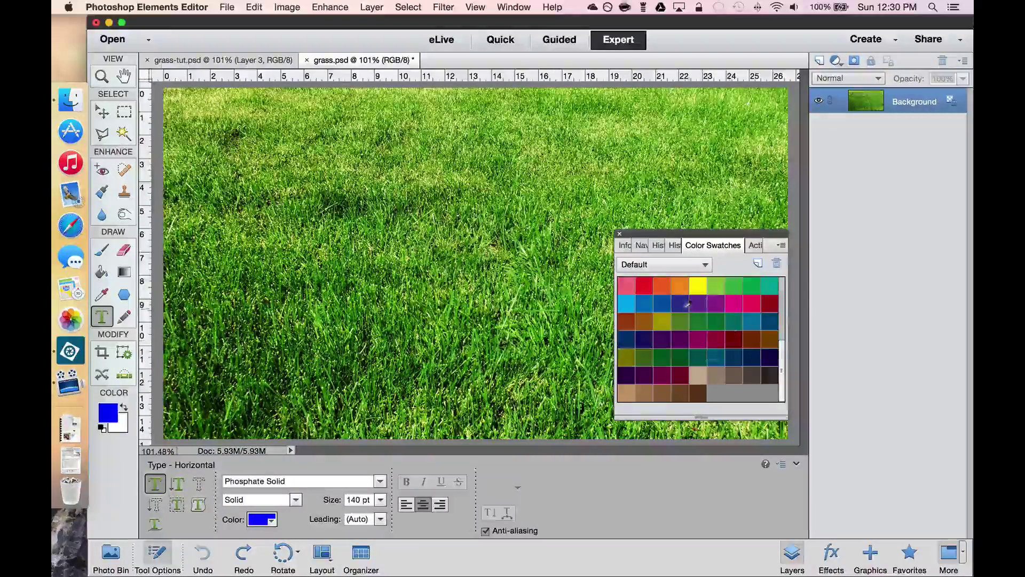
{"action": "left_click", "coordinate": [660, 285]}
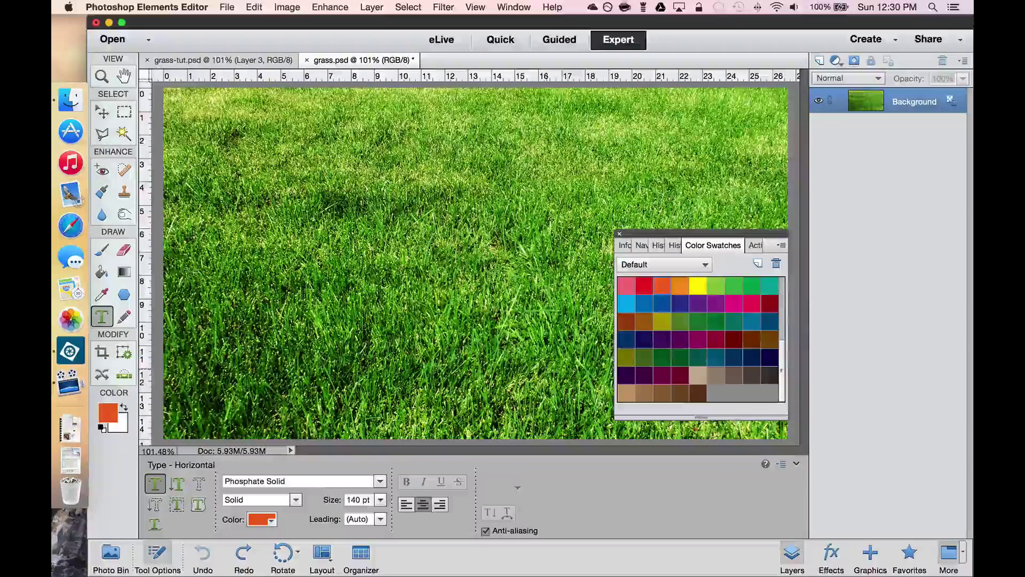
{"action": "left_click", "coordinate": [620, 233]}
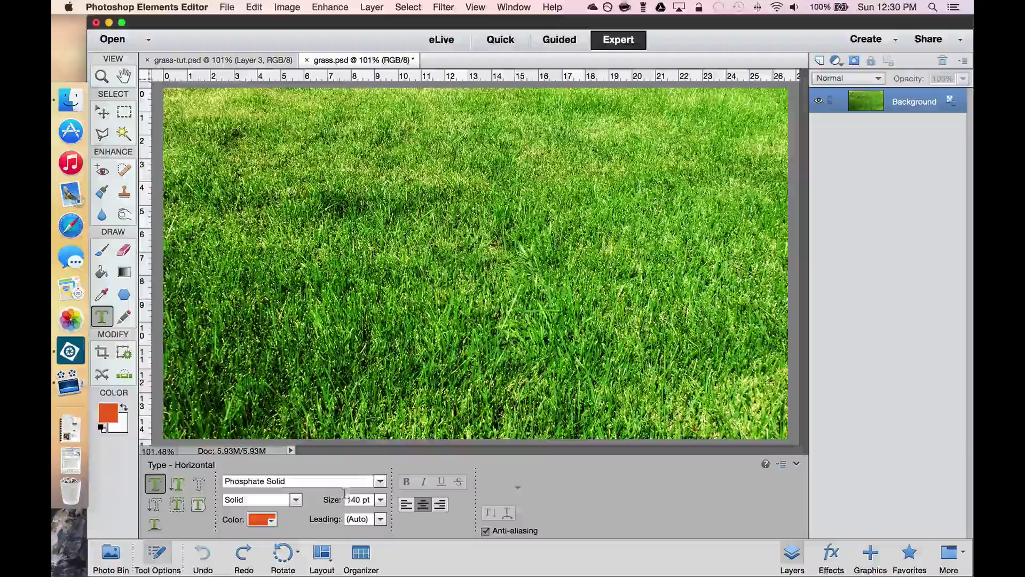
- Change the type font to Perpetua Titling MT Bold
{"action": "left_click", "coordinate": [380, 481]}
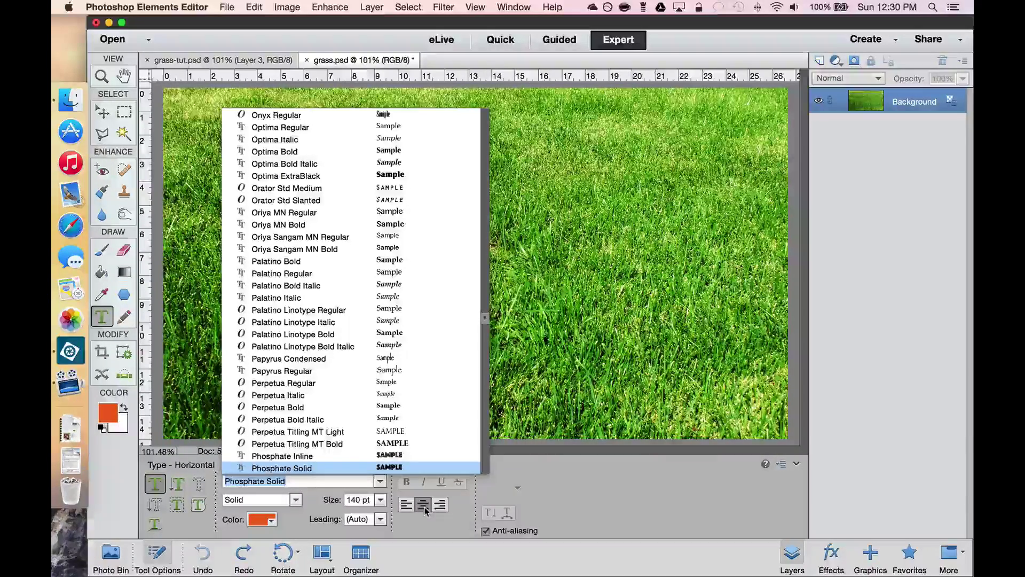
{"action": "key", "text": "Return"}
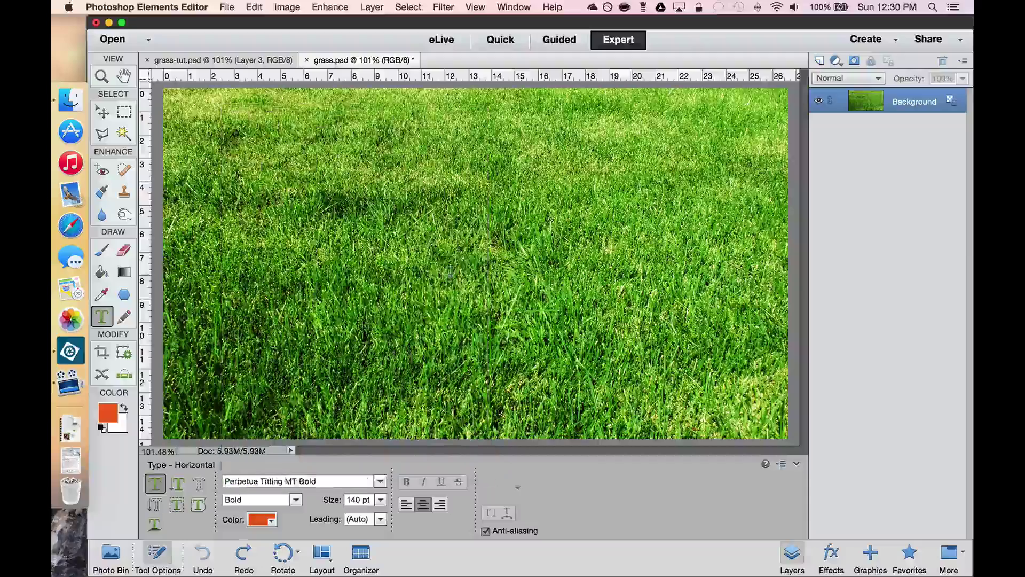
- Type the word TEXT on the grass as a new orange type layer
{"action": "left_click", "coordinate": [476, 190]}
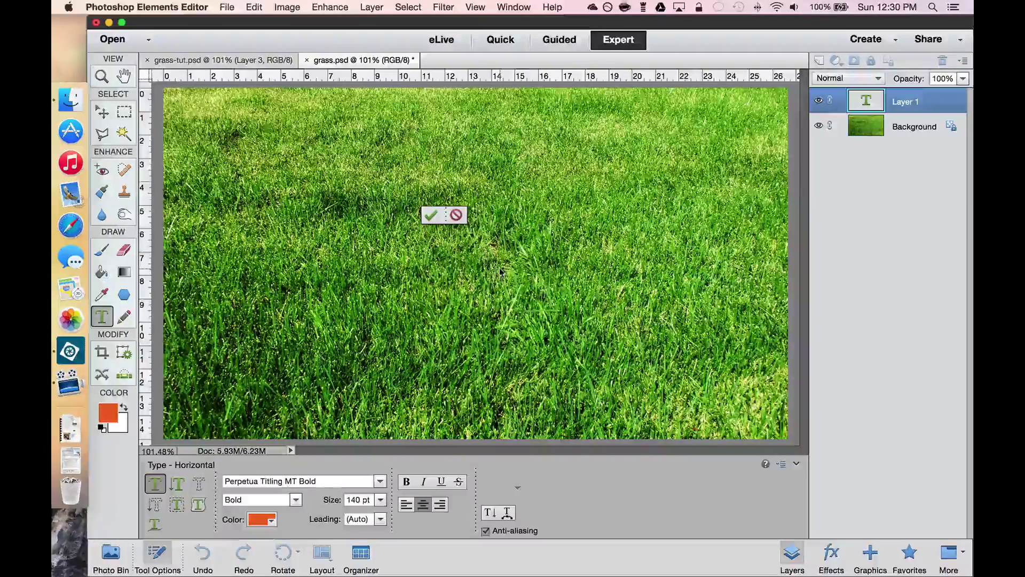
{"action": "type", "text": "TEXT"}
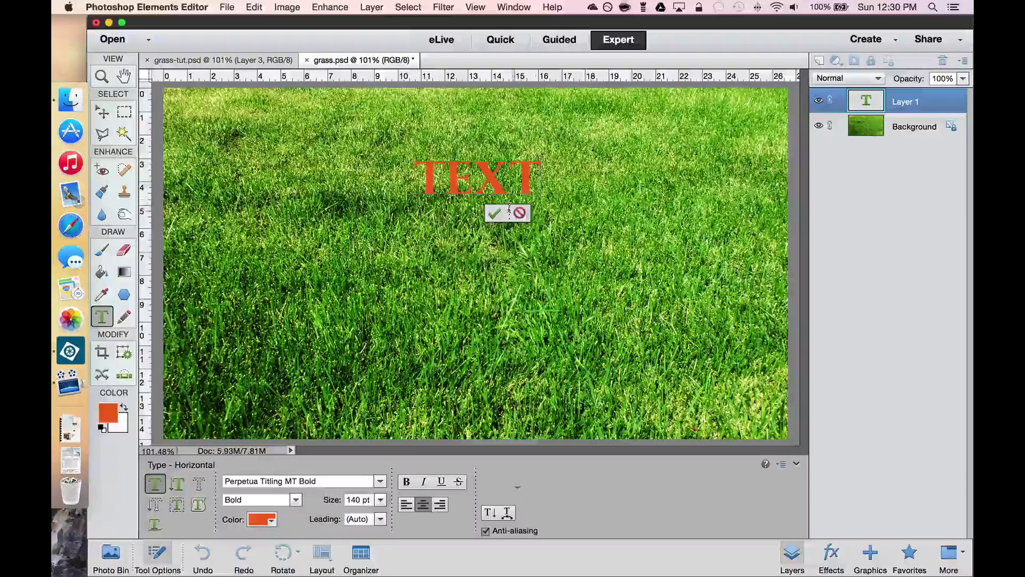
{"action": "left_click", "coordinate": [493, 212]}
- Scale the TEXT layer up to about 362% across the upper grass image
{"action": "key", "text": "v"}
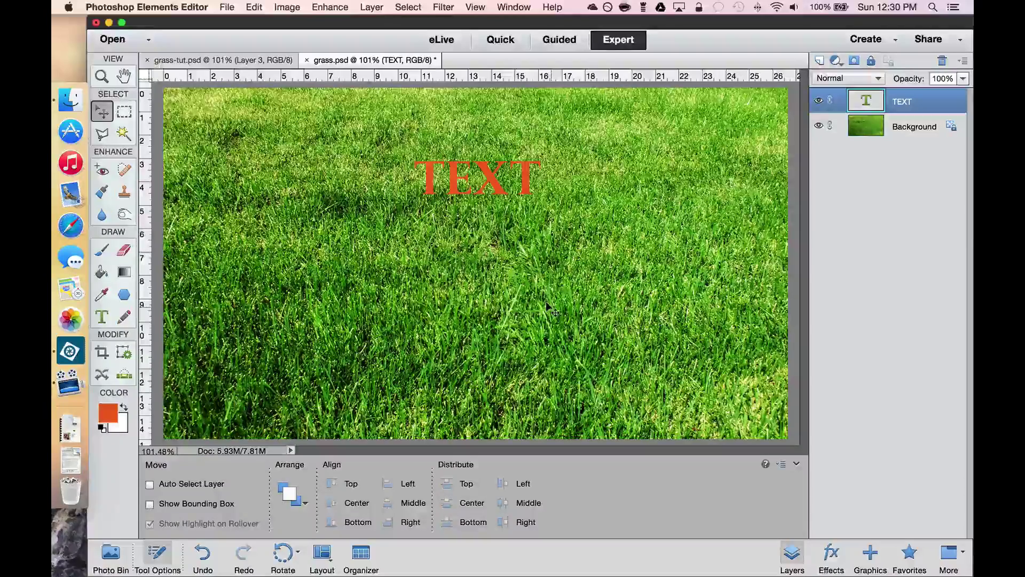
{"action": "key", "text": "super+t"}
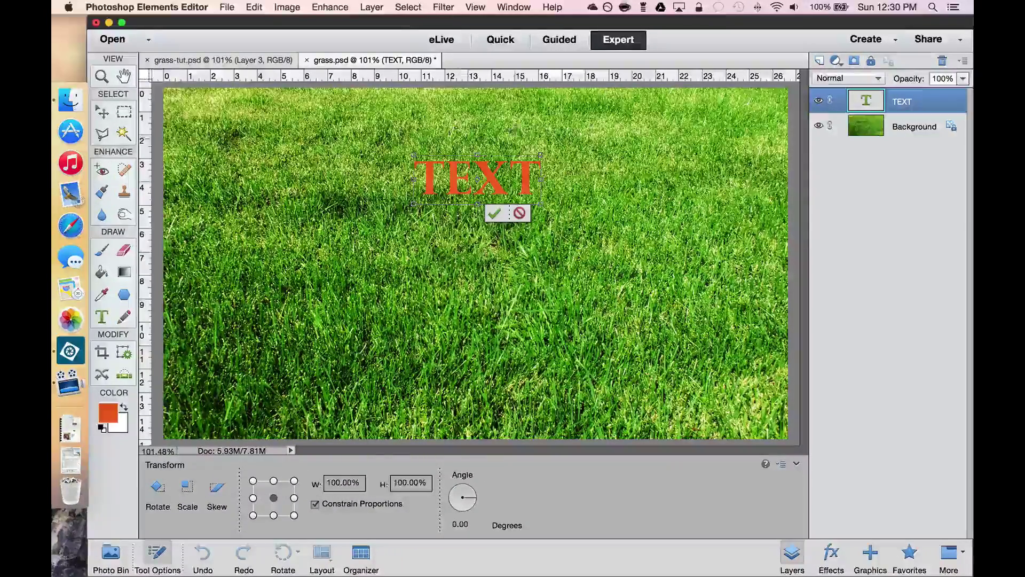
{"action": "left_click_drag", "start_coordinate": [541, 155], "coordinate": [639, 116]}
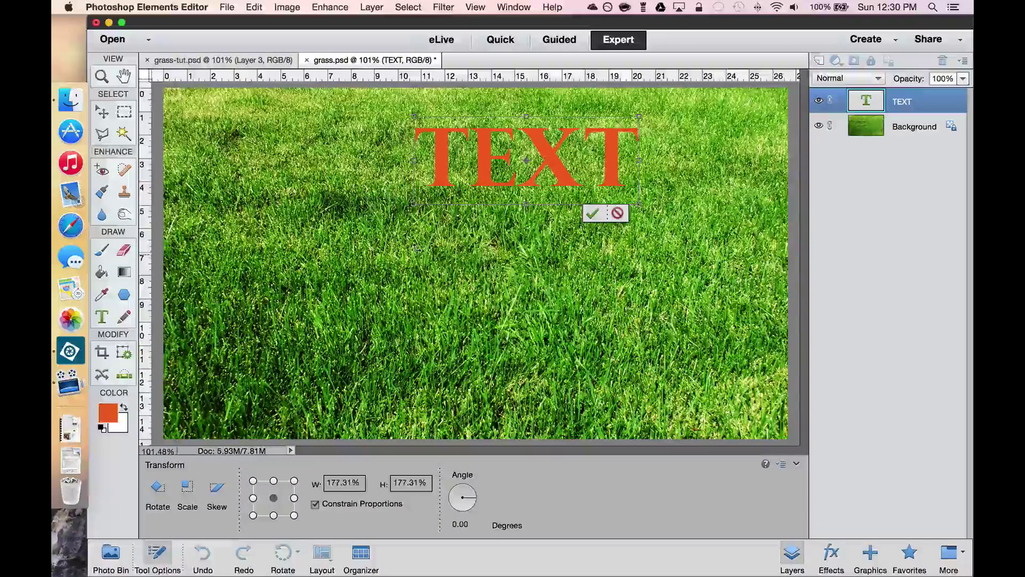
{"action": "left_click_drag", "start_coordinate": [412, 202], "coordinate": [245, 269]}
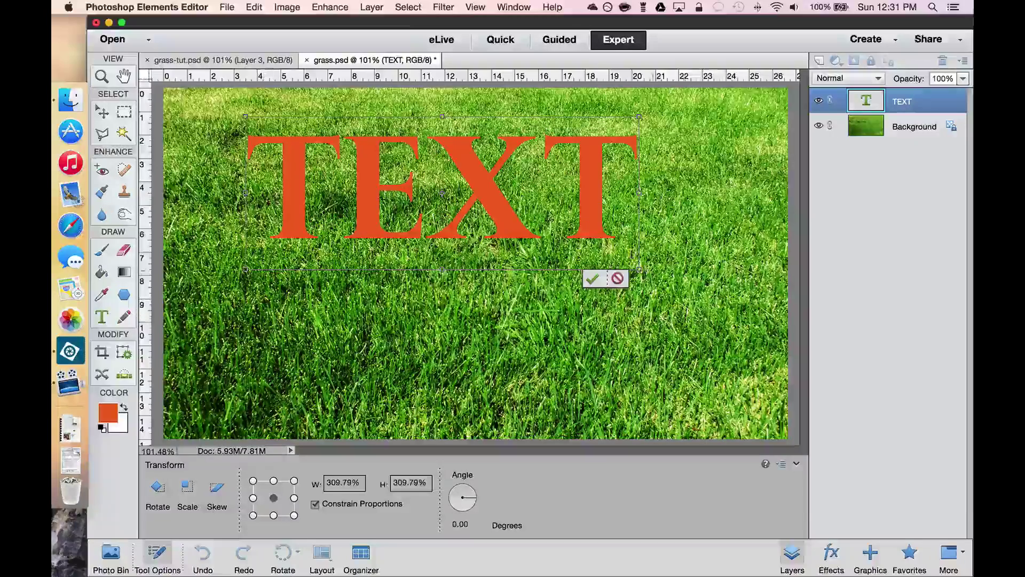
{"action": "left_click_drag", "start_coordinate": [639, 270], "coordinate": [707, 297]}
{"action": "left_click_drag", "start_coordinate": [645, 178], "coordinate": [642, 176]}
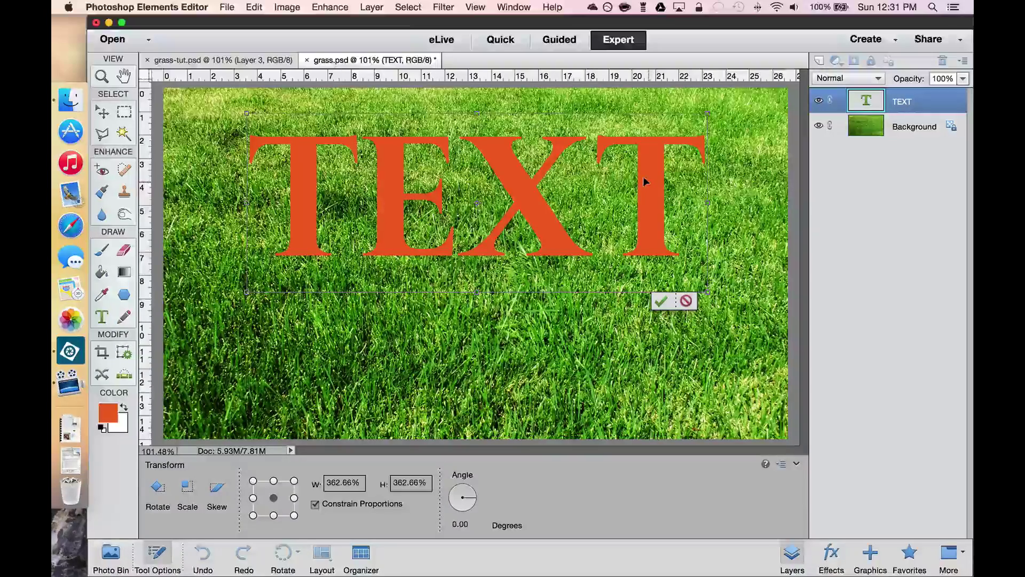
{"action": "left_click", "coordinate": [659, 300]}
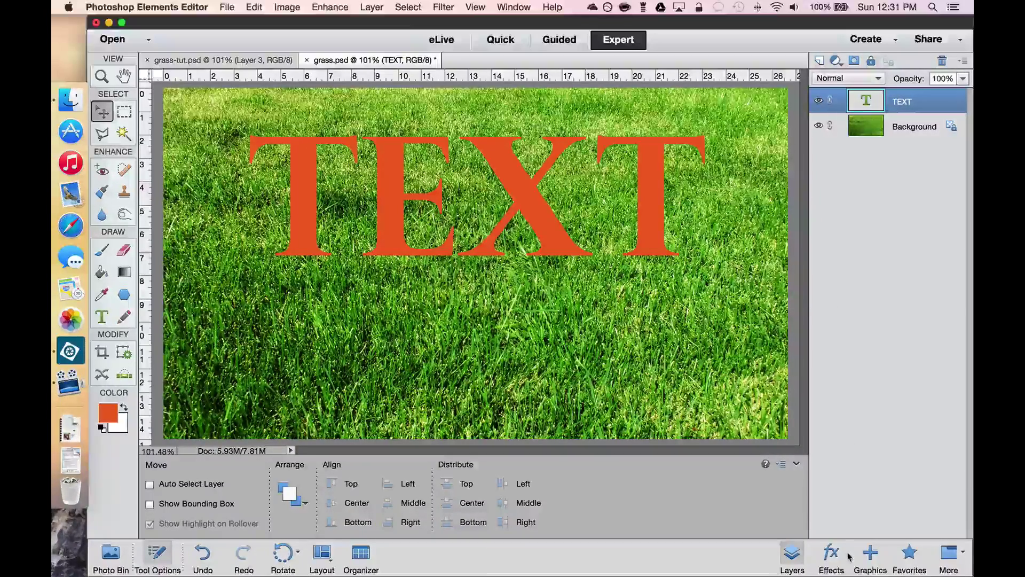
- Simplify the TEXT type layer into a pixel layer from its Layers panel menu
{"action": "left_click", "coordinate": [790, 561]}
{"action": "left_click", "coordinate": [790, 559]}
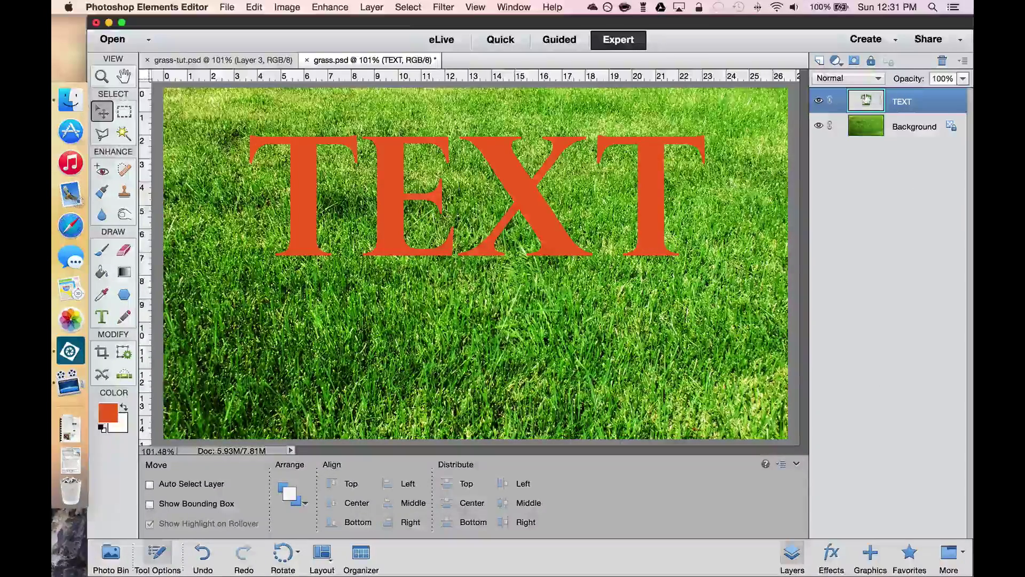
{"action": "right_click", "coordinate": [885, 100]}
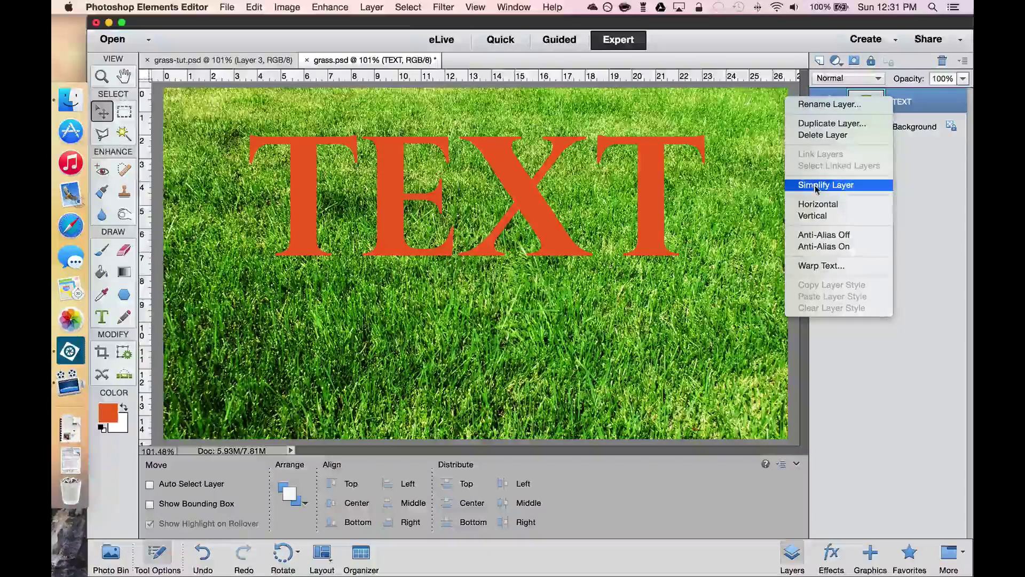
{"action": "left_click", "coordinate": [845, 187]}
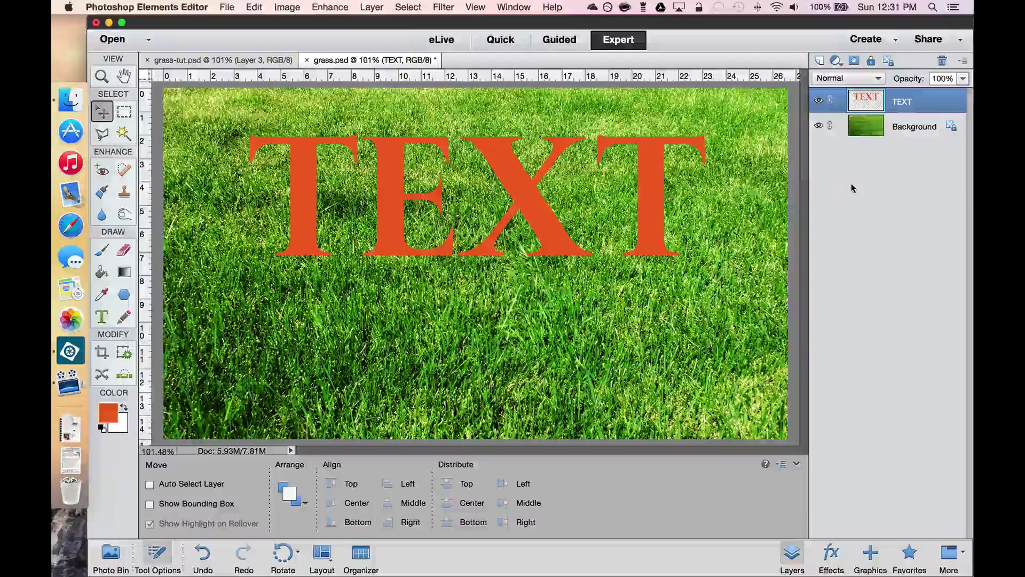
- Distort TEXT's top corners outward and down so the word lies back in perspective
{"action": "key", "text": "super"}
{"action": "key", "text": "super+t"}
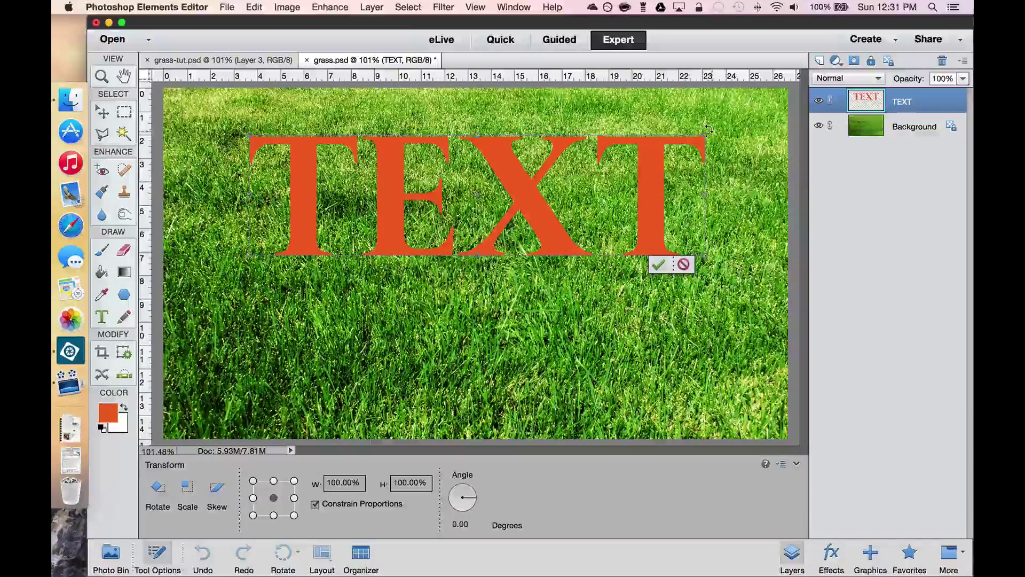
{"action": "key", "text": "super"}
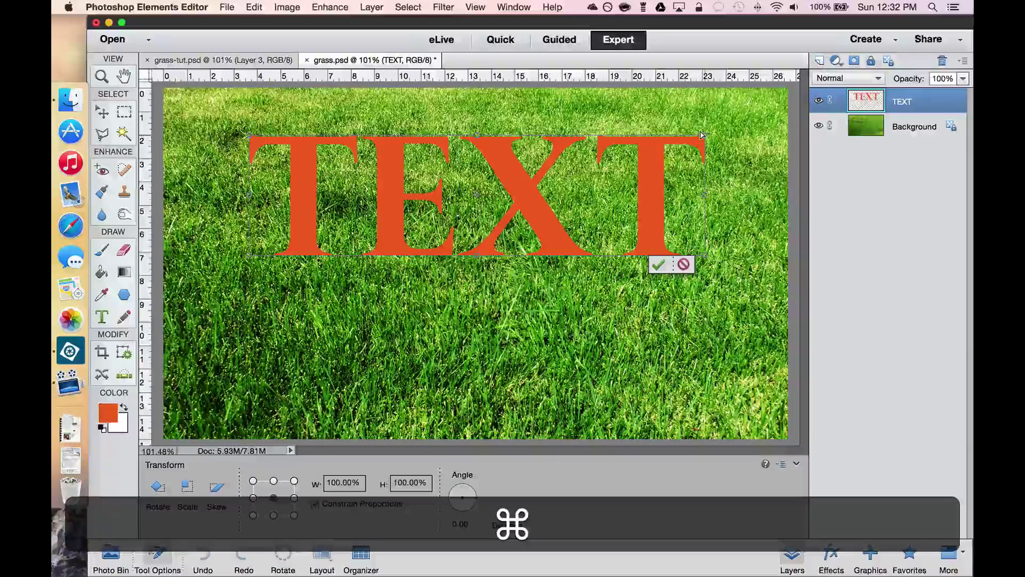
{"action": "left_click_drag", "start_coordinate": [701, 135], "coordinate": [738, 137]}
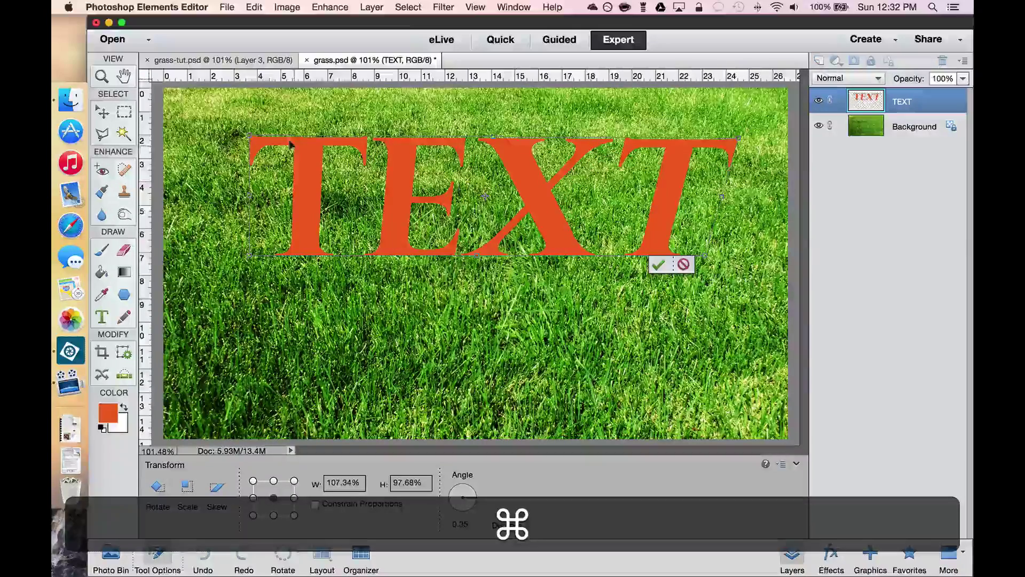
{"action": "left_click_drag", "start_coordinate": [246, 133], "coordinate": [212, 161]}
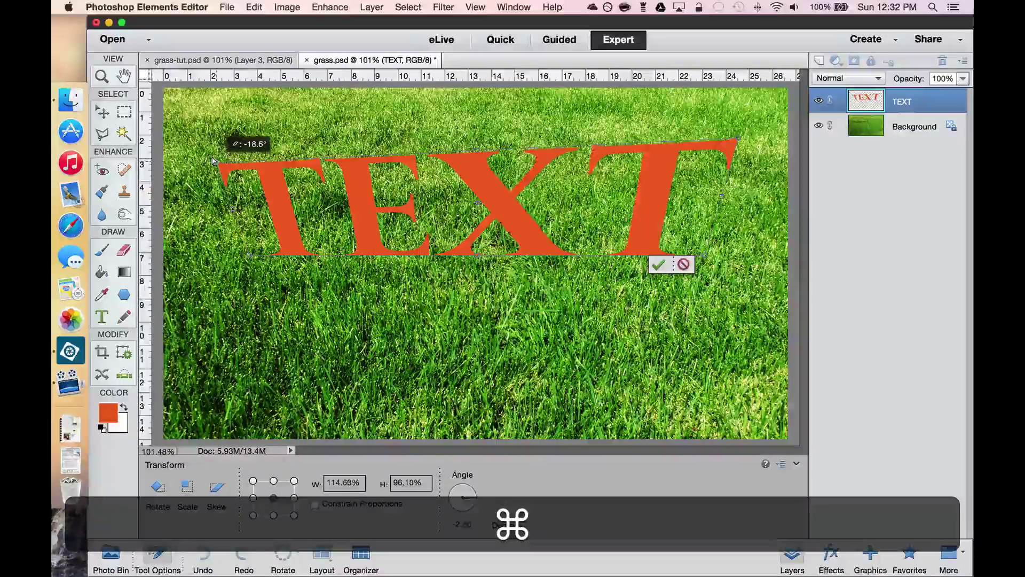
{"action": "left_click_drag", "start_coordinate": [737, 139], "coordinate": [727, 162]}
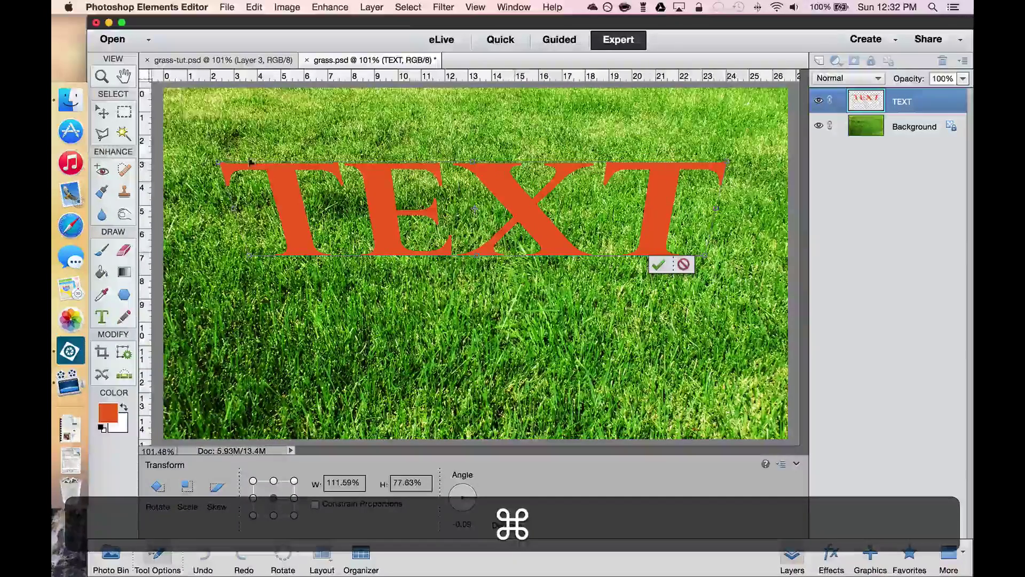
{"action": "left_click_drag", "start_coordinate": [214, 162], "coordinate": [199, 177]}
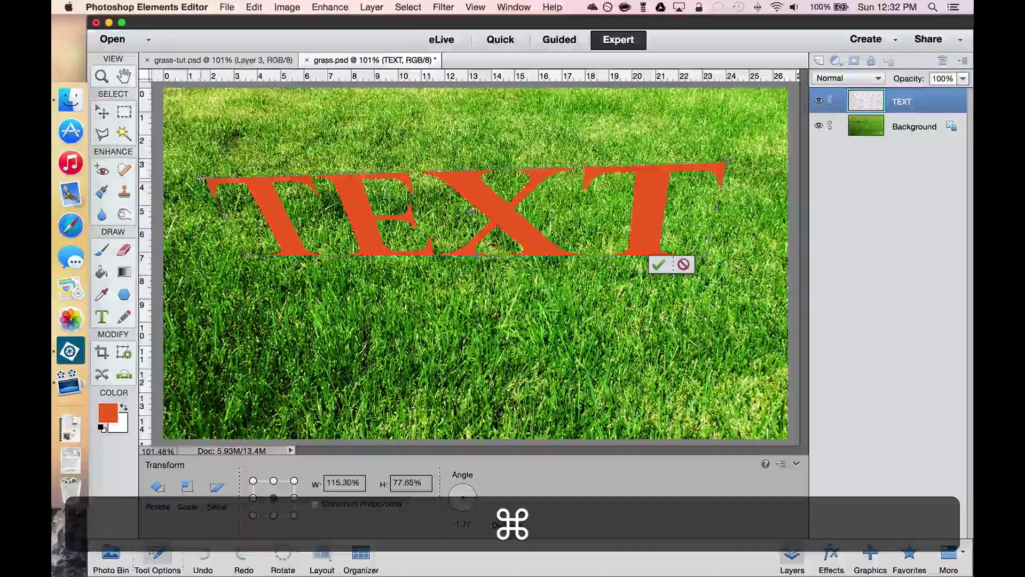
{"action": "left_click", "coordinate": [658, 264]}
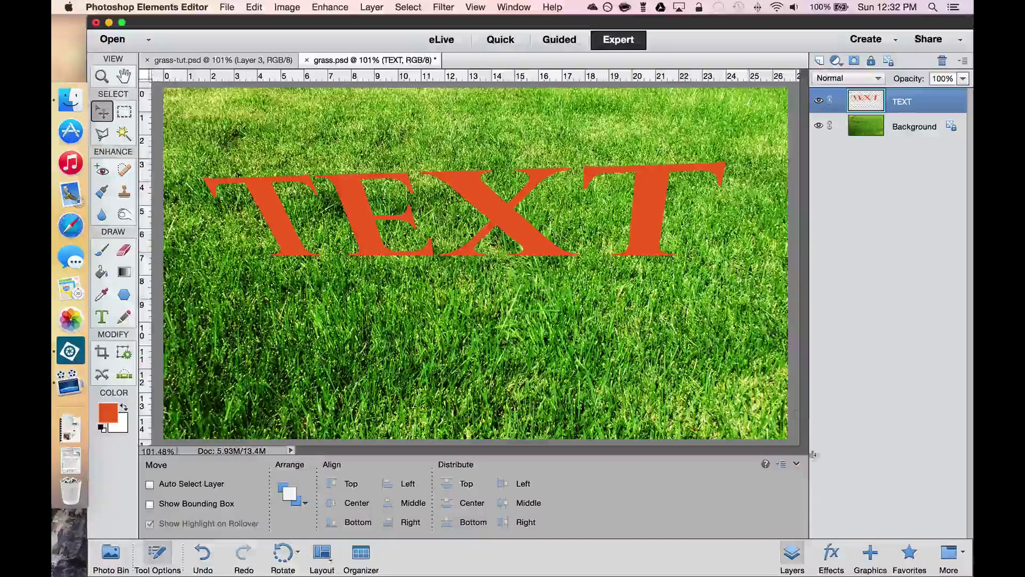
- Apply the Bevels style Simple Emboss to the TEXT layer
{"action": "left_click", "coordinate": [832, 553]}
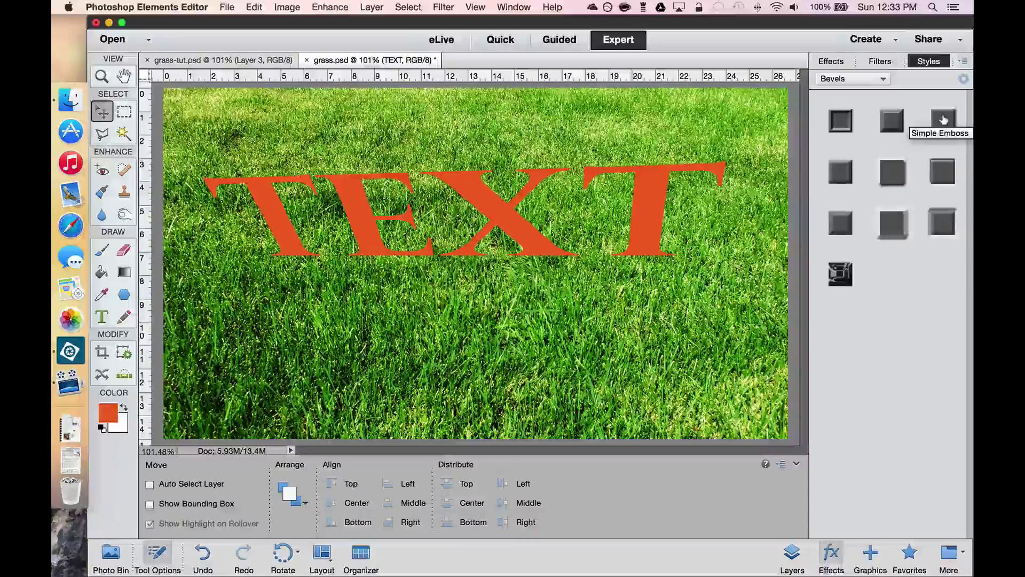
{"action": "left_click", "coordinate": [944, 118]}
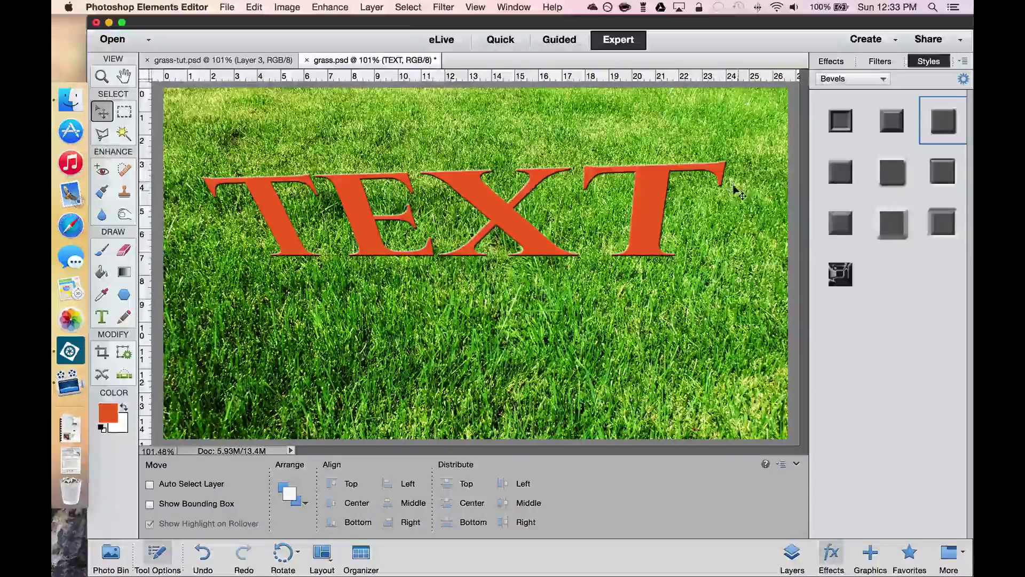
{"action": "left_click", "coordinate": [791, 556]}
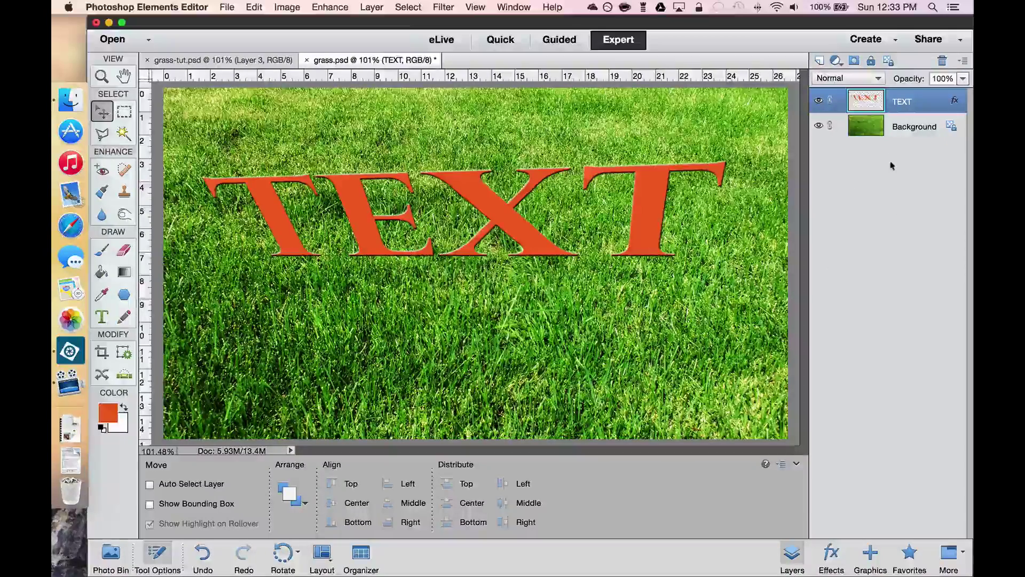
- Set the TEXT layer style's bevel size to 1 px with direction Up
{"action": "double_click", "coordinate": [956, 100]}
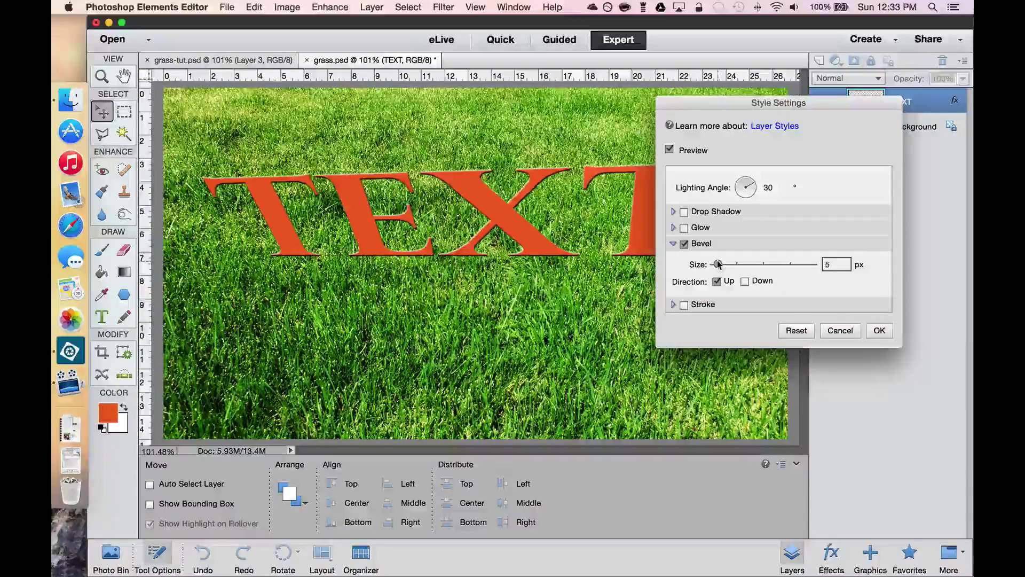
{"action": "left_click_drag", "start_coordinate": [718, 264], "coordinate": [715, 264]}
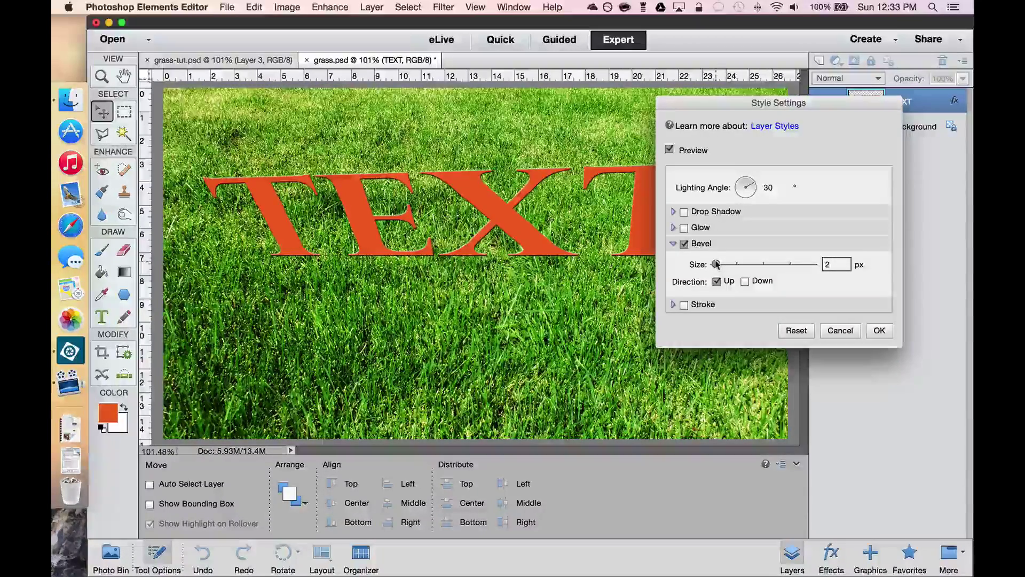
{"action": "left_click_drag", "start_coordinate": [715, 264], "coordinate": [719, 265]}
{"action": "left_click", "coordinate": [828, 264]}
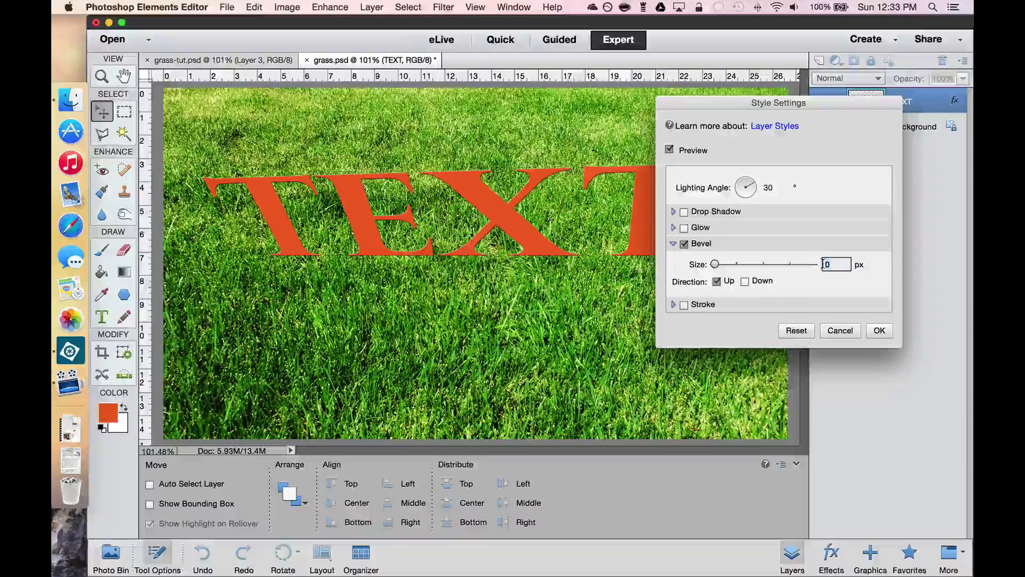
{"action": "type", "text": "1"}
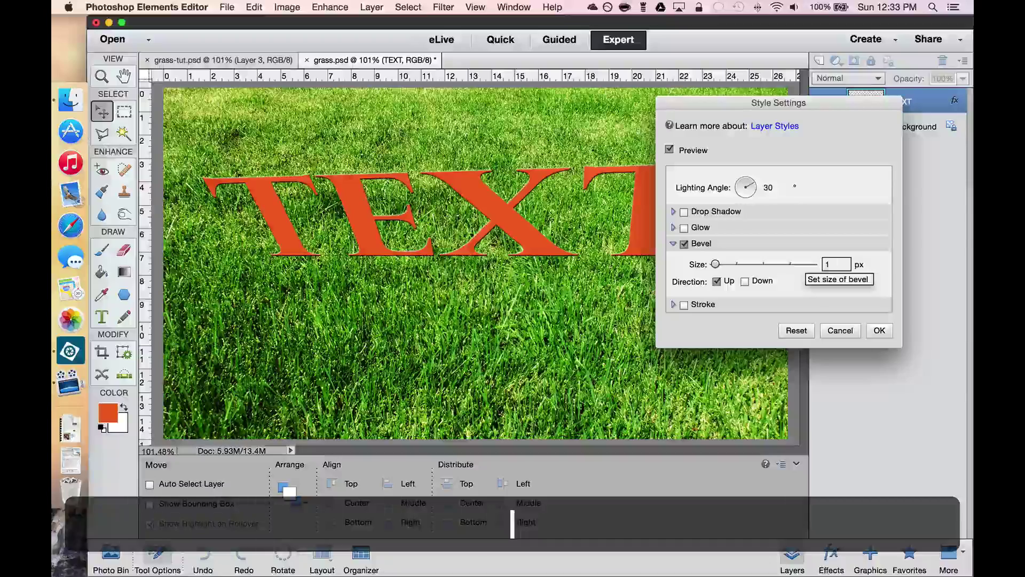
{"action": "left_click", "coordinate": [878, 330]}
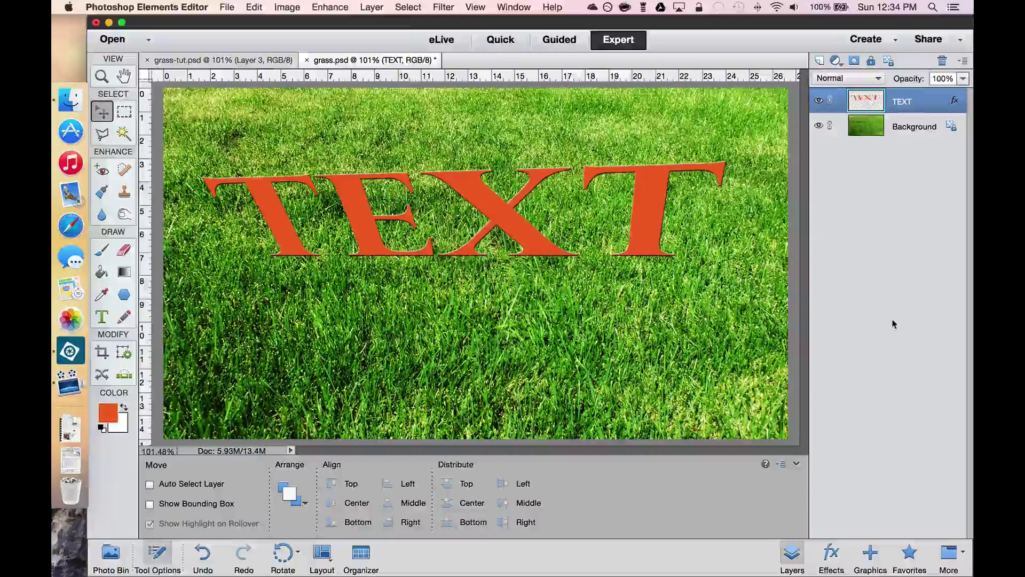
- Stack eleven copies of the TEXT layer, each nudged one pixel lower, to extrude the orange letters
{"action": "key", "text": "super"}
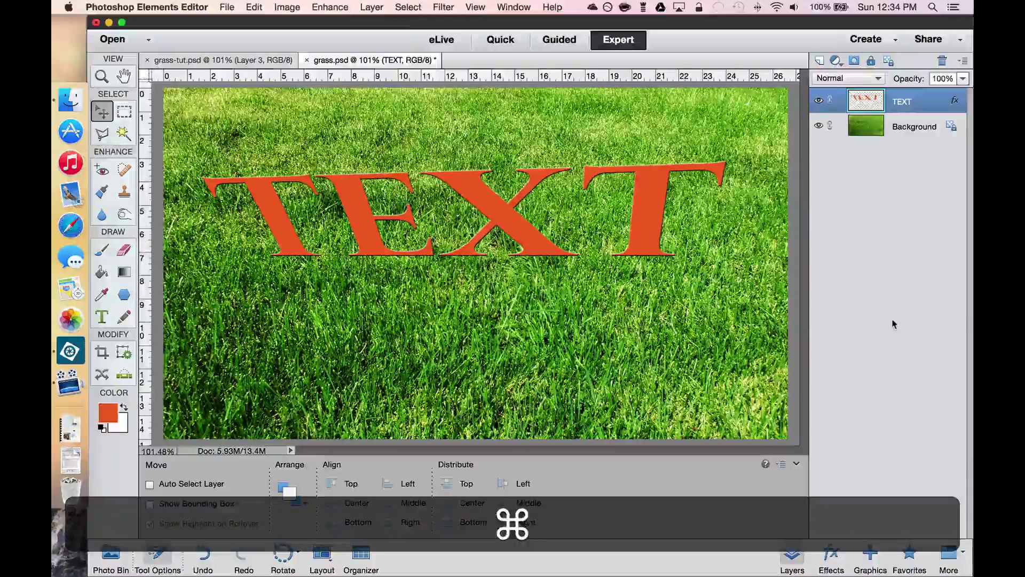
{"action": "key", "text": "alt"}
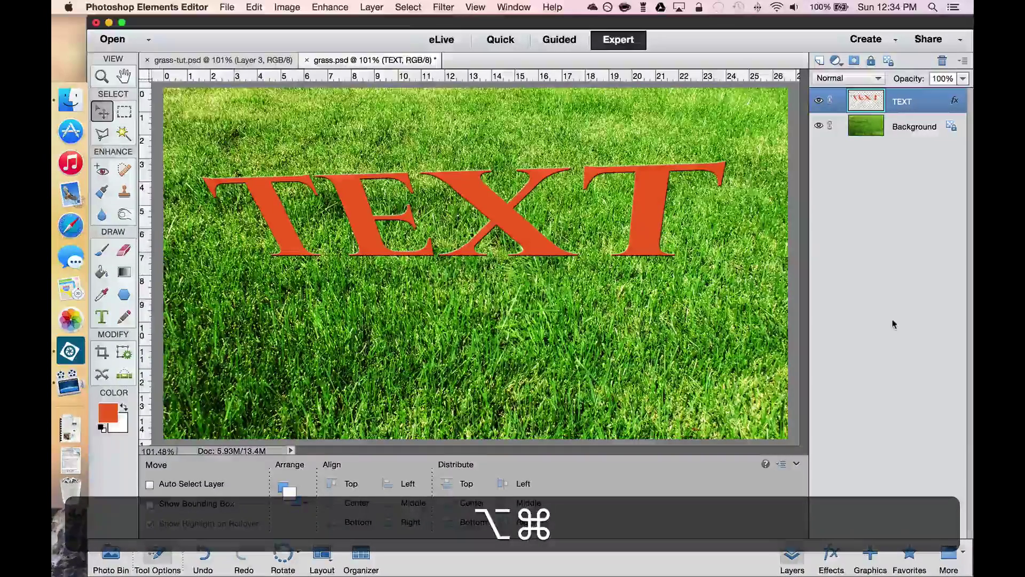
{"action": "key", "text": "alt+super+Down"}
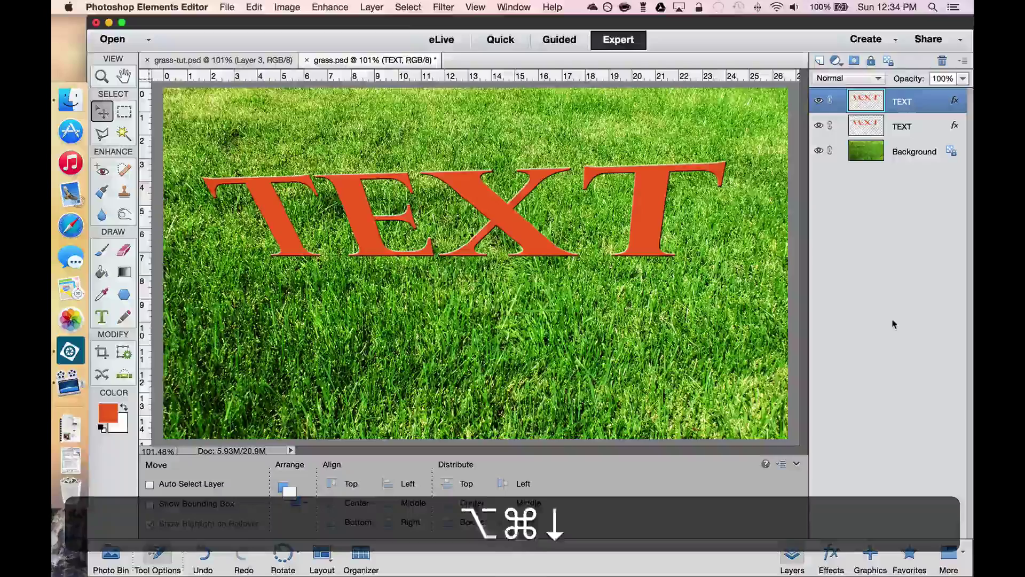
{"action": "key", "text": "alt+super+Down"}
{"action": "key", "text": "alt+super+Down"}
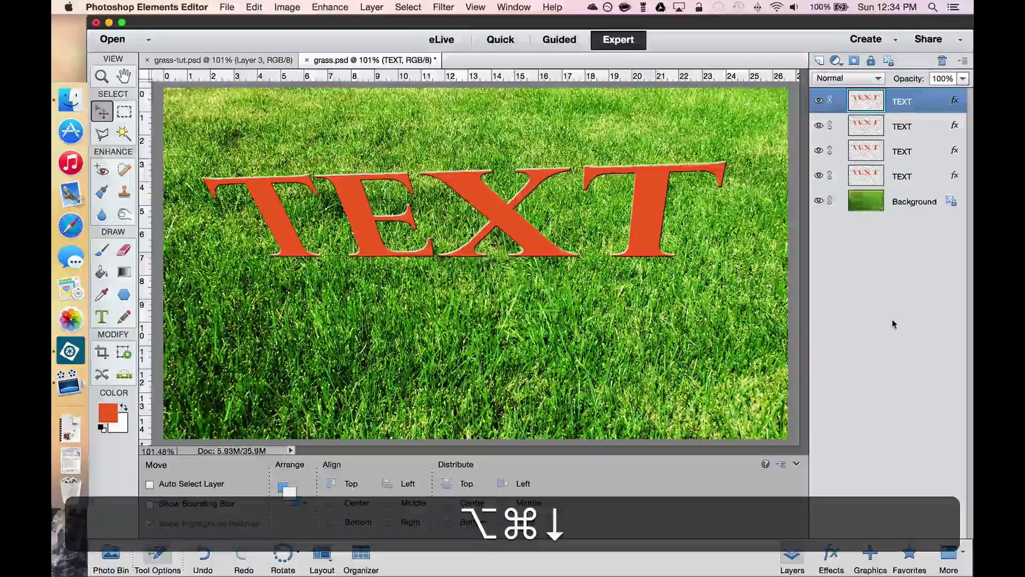
{"action": "key", "text": "alt+super+Down"}
{"action": "key", "text": "alt+super+Down"}
{"action": "key", "text": "alt+super+Down"}
{"action": "key", "text": "alt+super+Down"}
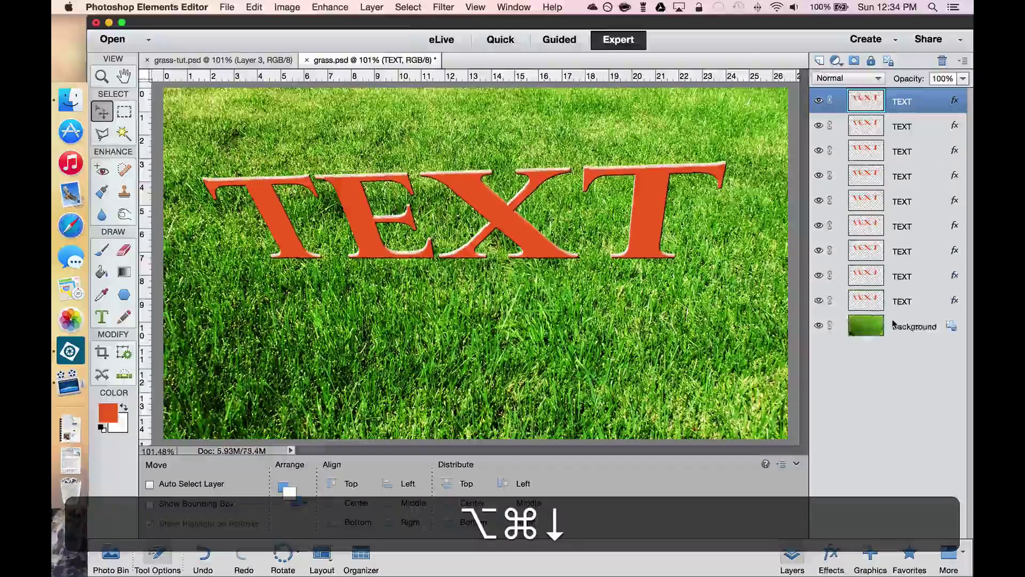
{"action": "key", "text": "alt+super+Down"}
{"action": "key", "text": "alt+super+Down"}
{"action": "key", "text": "alt+super+Down"}
{"action": "key", "text": "alt+super+Down"}
{"action": "key", "text": "alt+super+Down"}
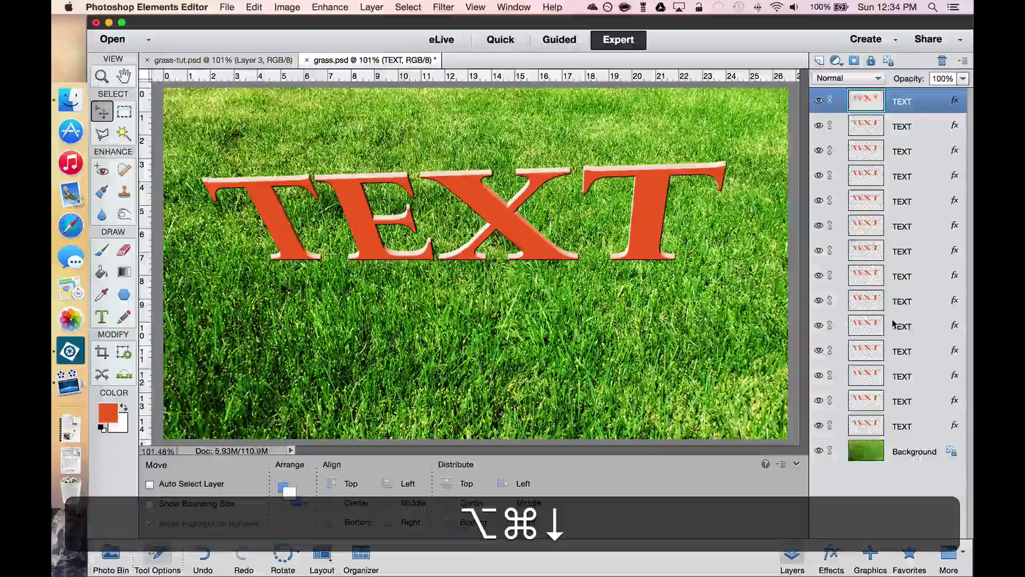
{"action": "key", "text": "alt+super+Down"}
{"action": "key", "text": "alt+super+Down"}
{"action": "key", "text": "alt+super+Down"}
{"action": "key", "text": "alt+super+Down"}
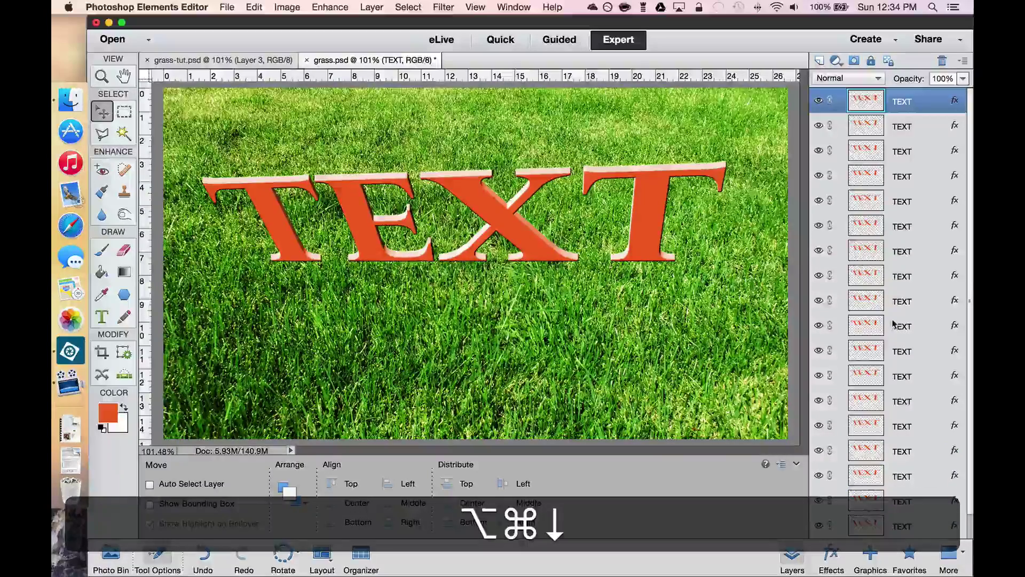
{"action": "key", "text": "alt+super+Down"}
{"action": "key", "text": "alt+super+Down"}
{"action": "key", "text": "alt+super+Down"}
{"action": "key", "text": "alt+super+Down"}
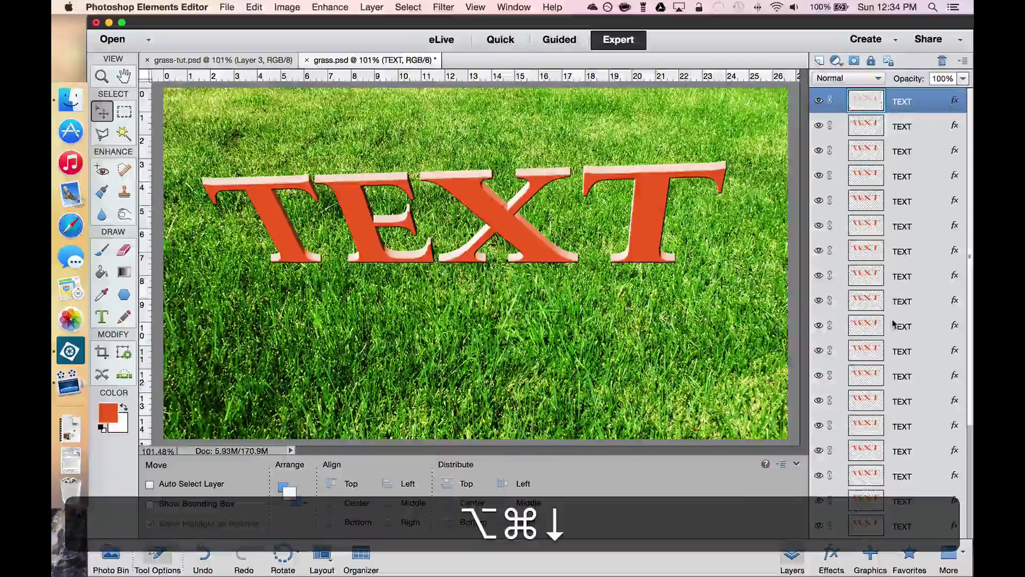
{"action": "key", "text": "alt+super+Down"}
{"action": "key", "text": "alt+super+Down"}
{"action": "key", "text": "alt+super+Down"}
{"action": "key", "text": "alt+super+Down"}
{"action": "key", "text": "alt+super+Down"}
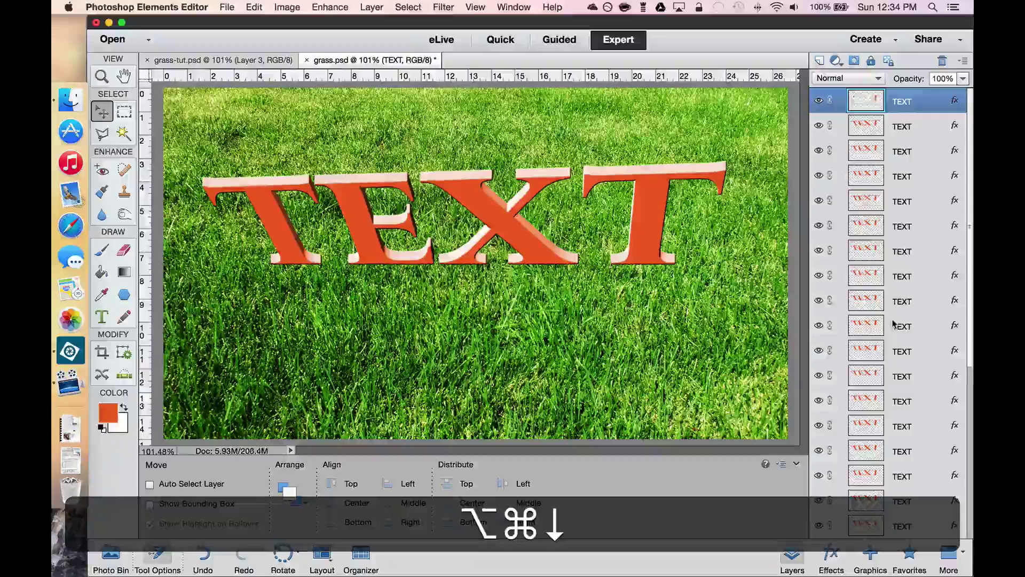
{"action": "key", "text": "alt+super+Down"}
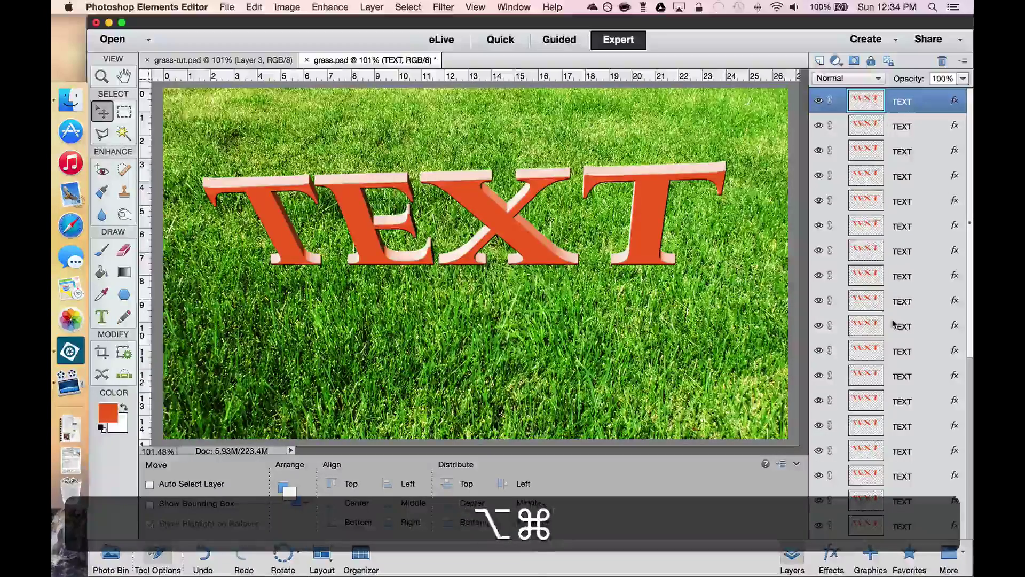
{"action": "key", "text": "alt+super+Down"}
{"action": "key", "text": "alt+super+Down"}
{"action": "key", "text": "alt+super+Down"}
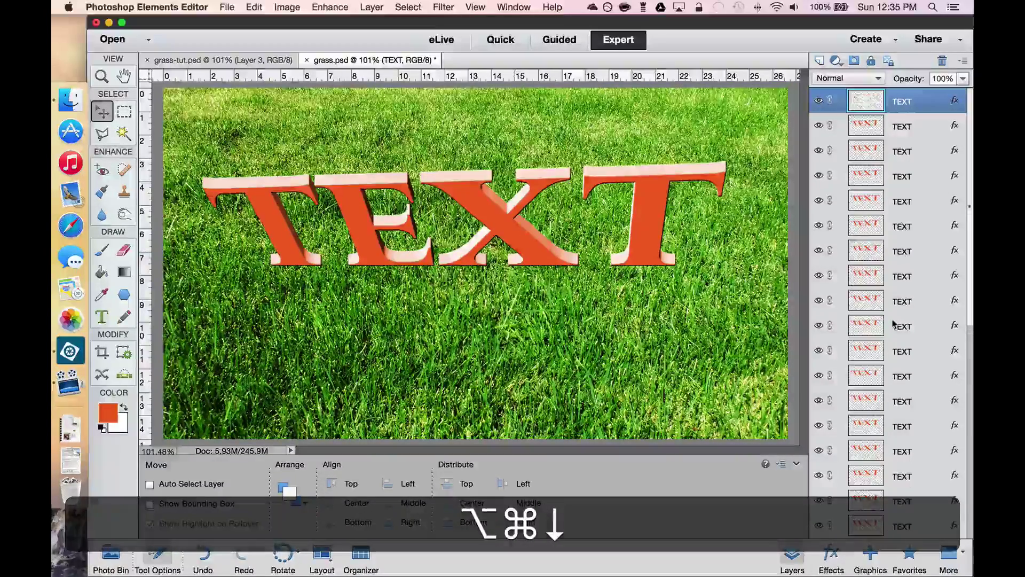
{"action": "key", "text": "alt+super+Down"}
{"action": "key", "text": "alt+super+Down"}
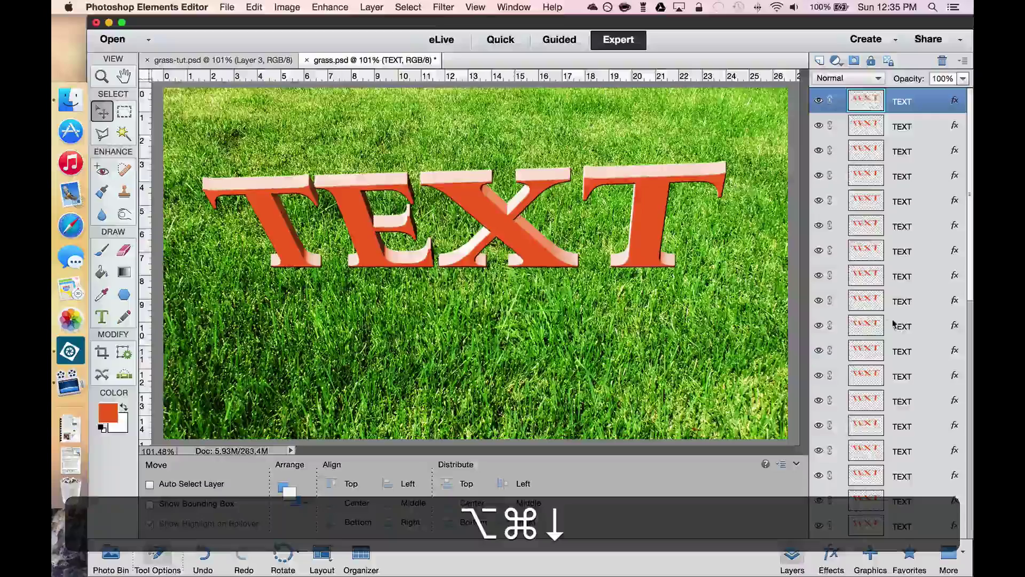
{"action": "key", "text": "alt+super+Down"}
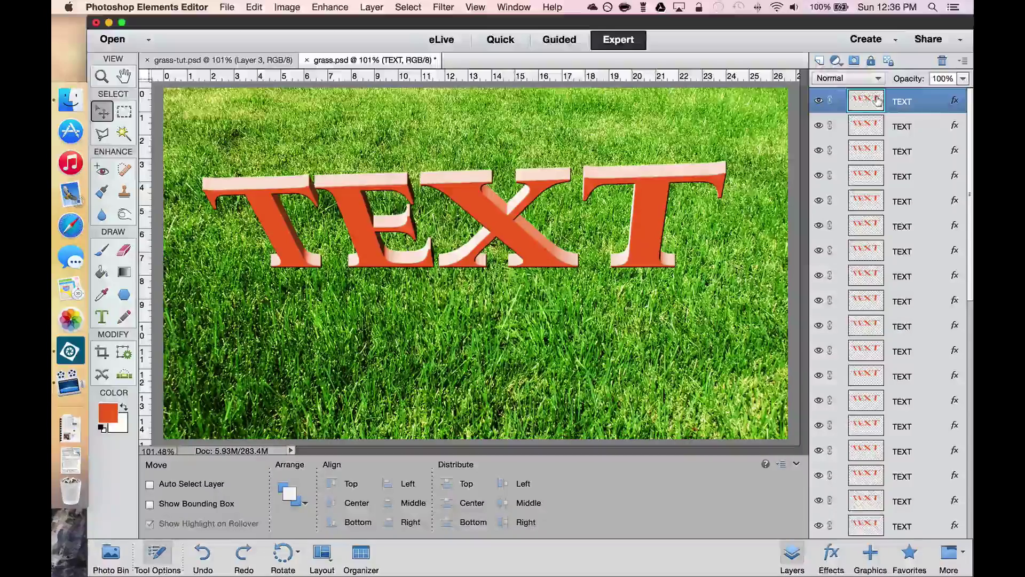
- Duplicate the top TEXT layer and fill its letter shapes solid black using default colours
{"action": "key", "text": "super+j"}
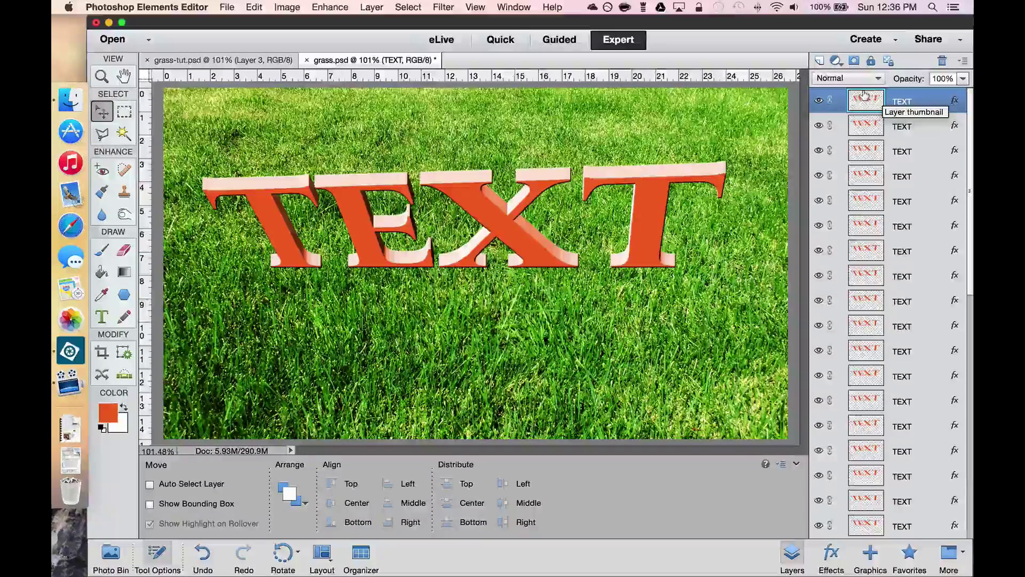
{"action": "key", "text": "super"}
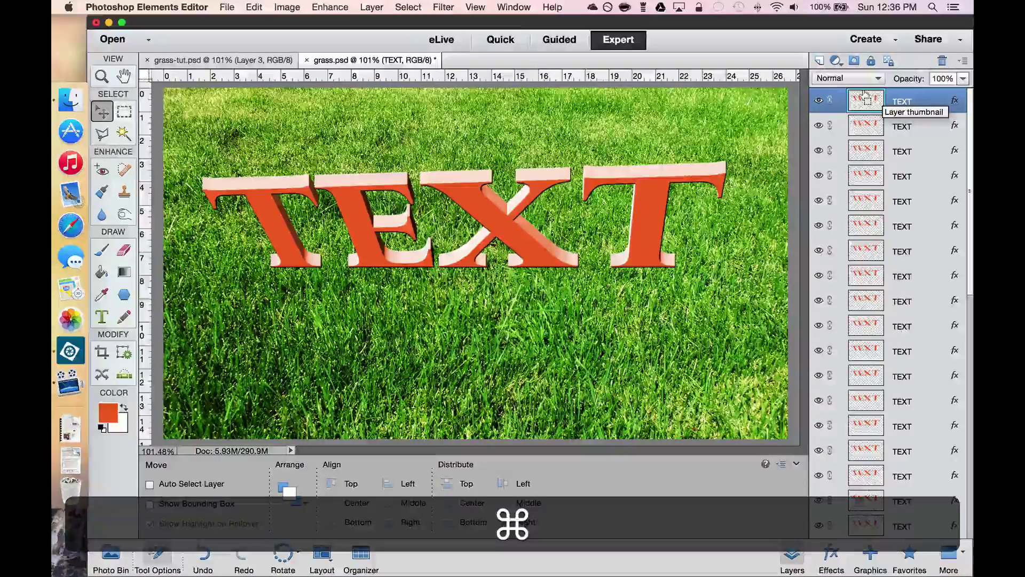
{"action": "left_click", "coordinate": [866, 99], "text": "super"}
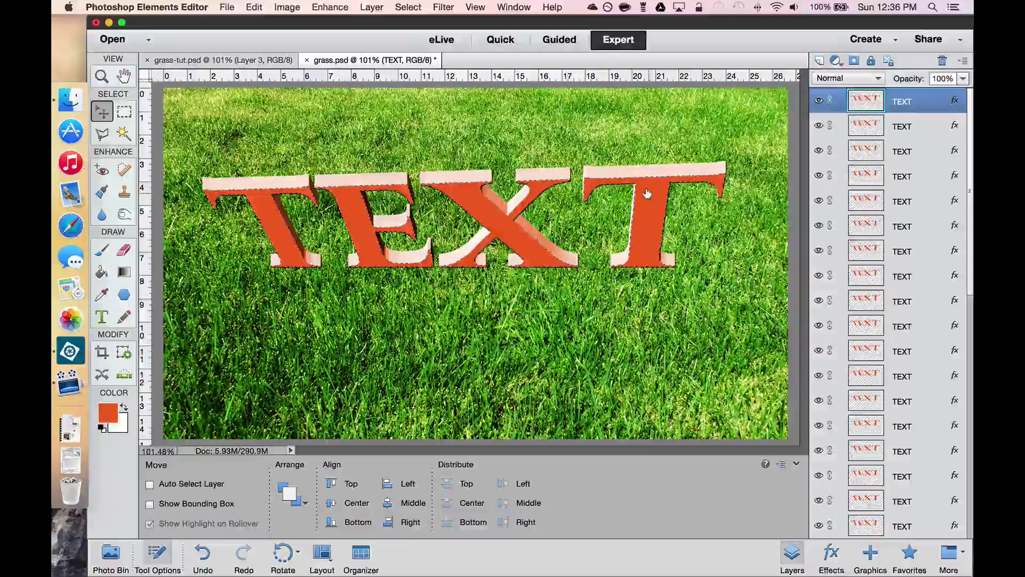
{"action": "key", "text": "d"}
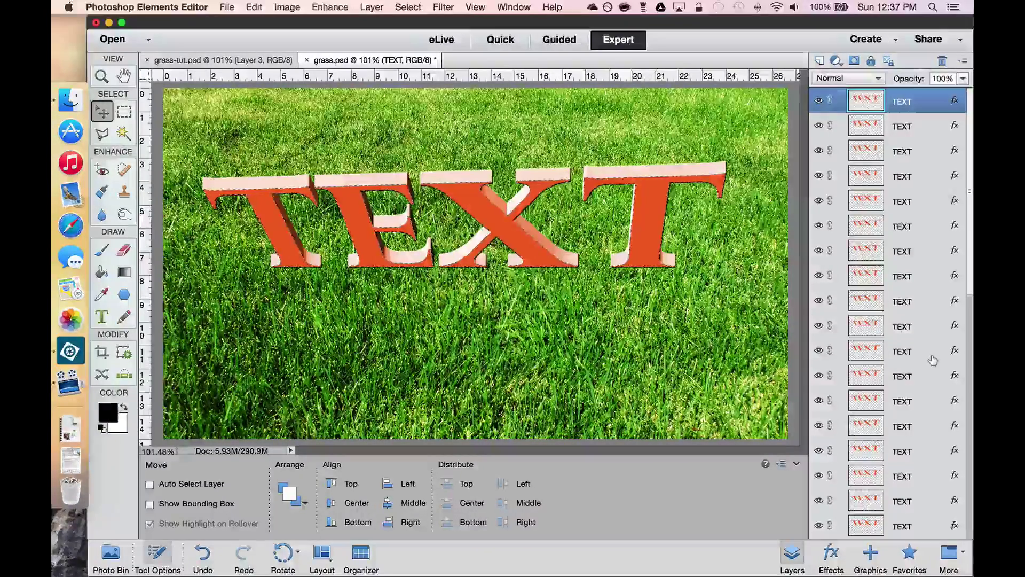
{"action": "key", "text": "alt"}
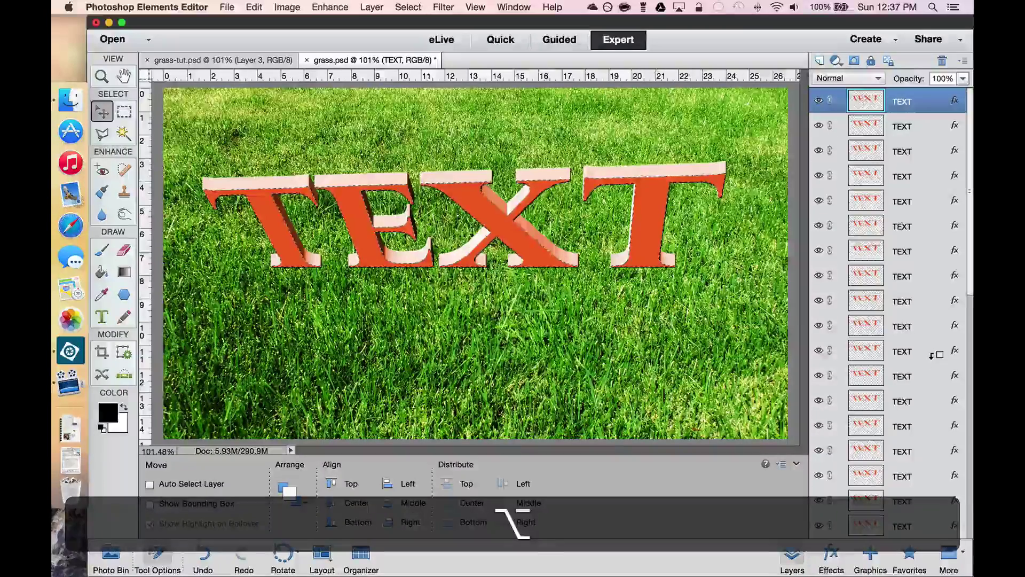
{"action": "key", "text": "alt+BackSpace"}
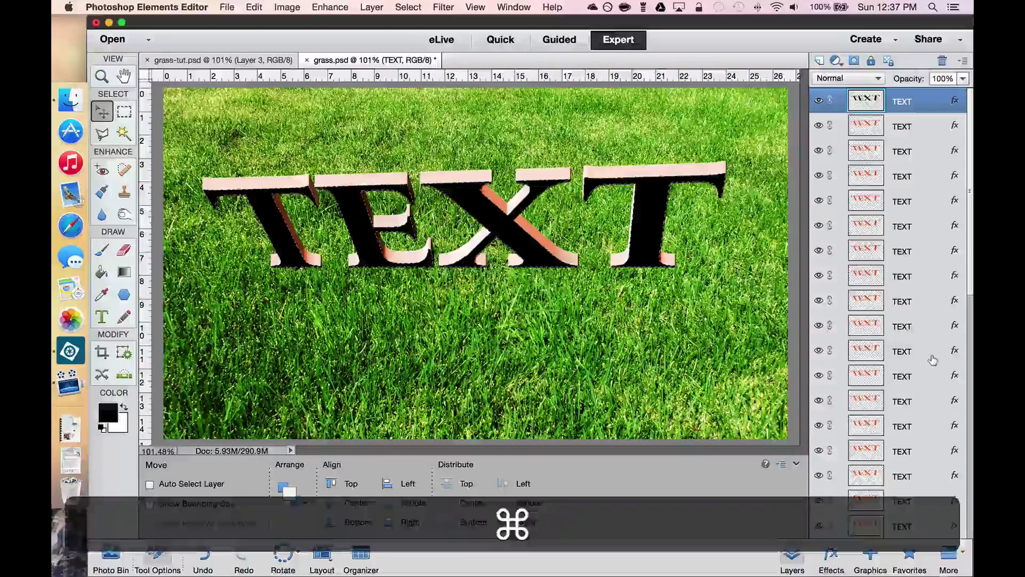
{"action": "key", "text": "super+d"}
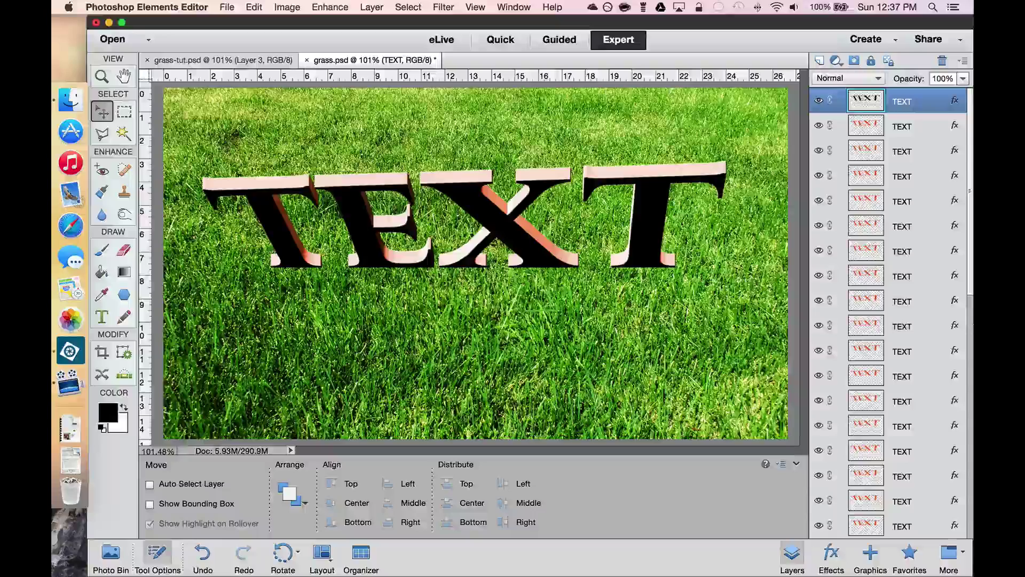
- Hide the black top copy, then merge all the stacked TEXT copies below it into one layer
{"action": "left_click", "coordinate": [817, 99]}
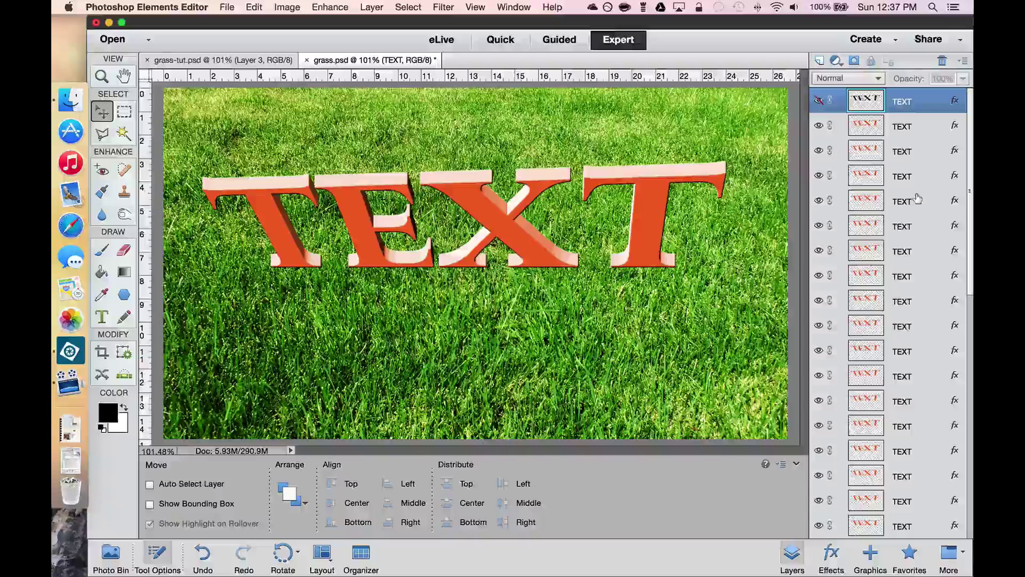
{"action": "left_click", "coordinate": [866, 122]}
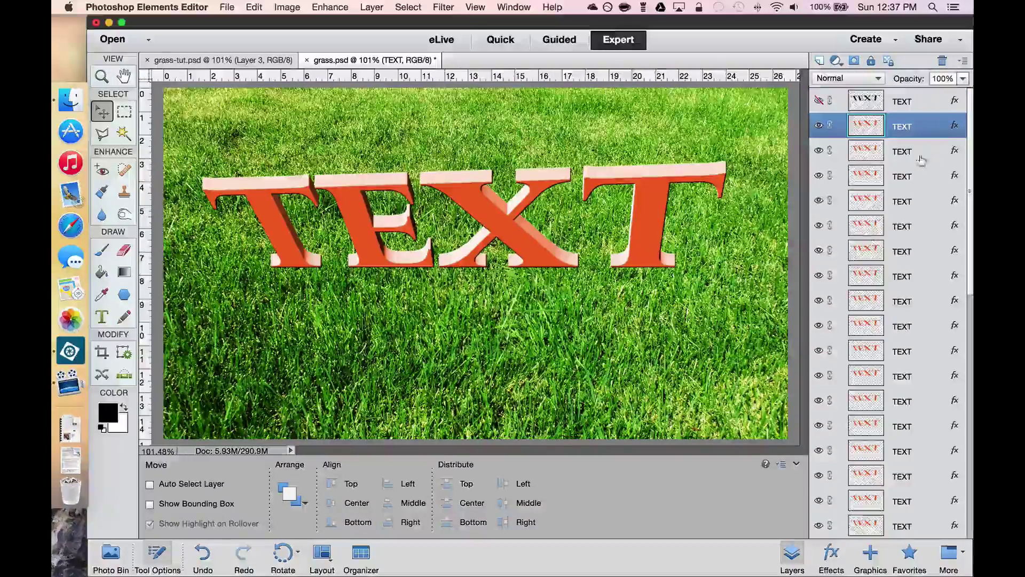
{"action": "scroll", "coordinate": [920, 159], "scroll_direction": "down", "scroll_amount": 5}
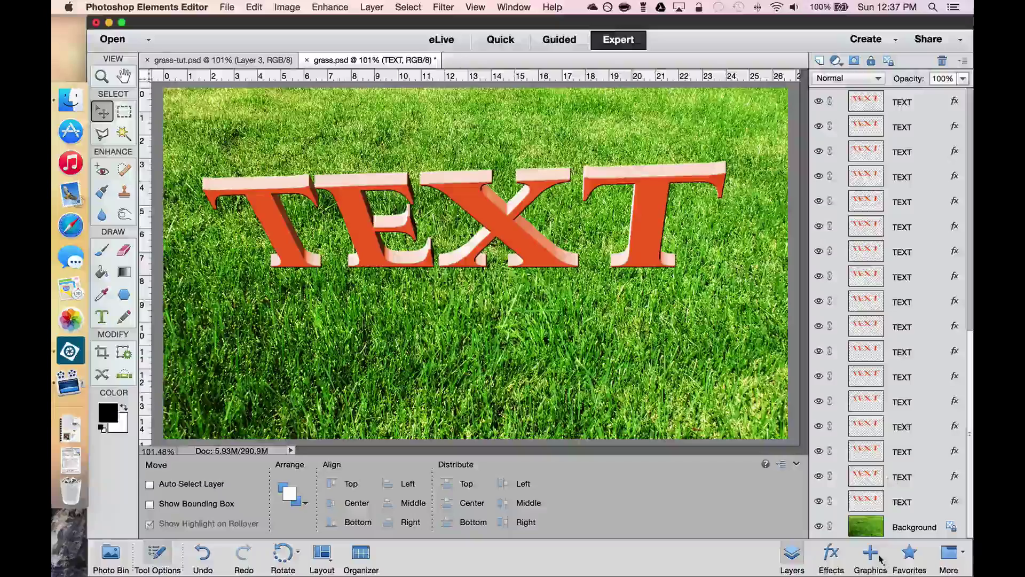
{"action": "key", "text": "shift"}
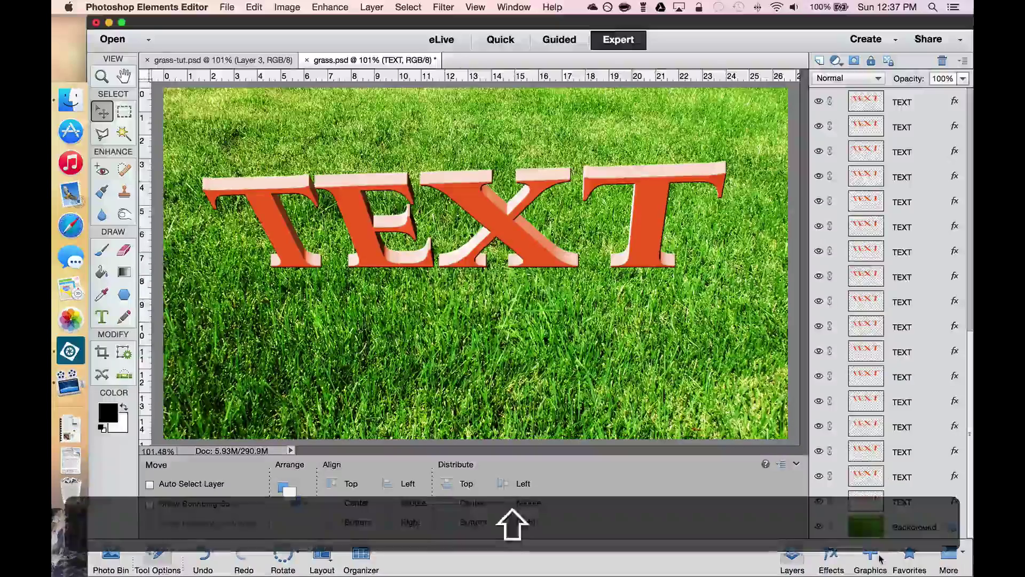
{"action": "left_click", "coordinate": [880, 495], "text": "shift"}
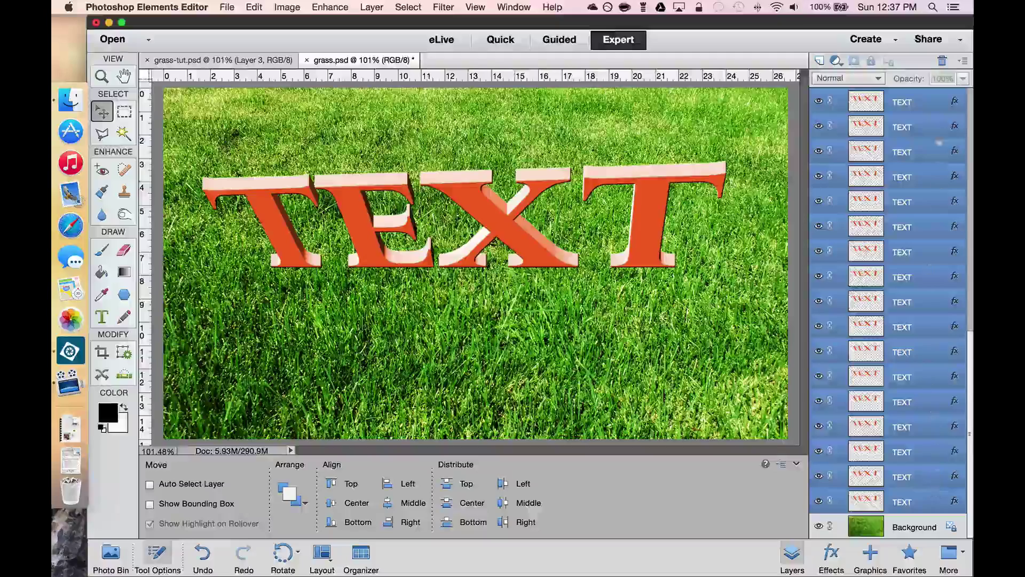
{"action": "right_click", "coordinate": [918, 430]}
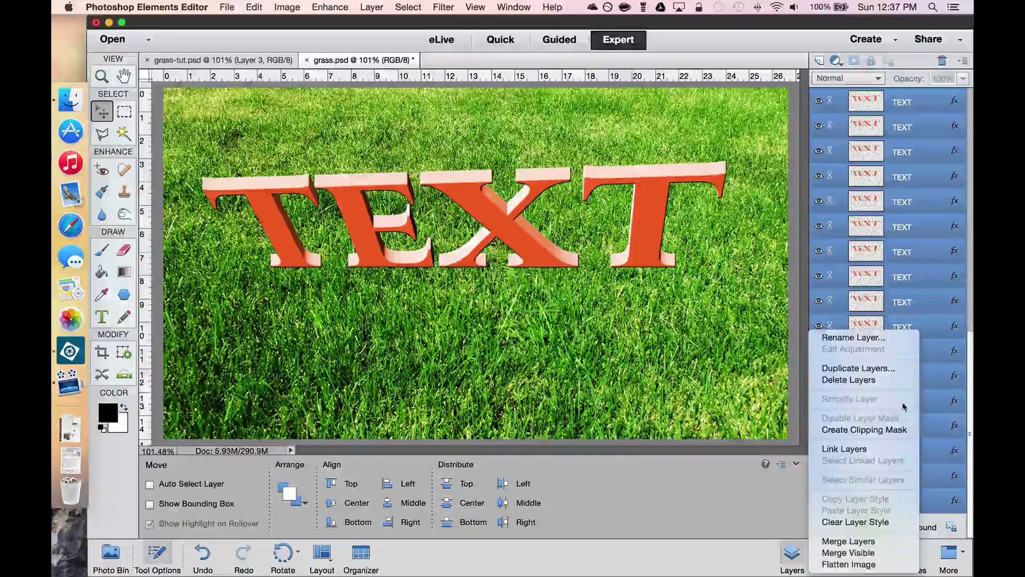
{"action": "left_click", "coordinate": [848, 541]}
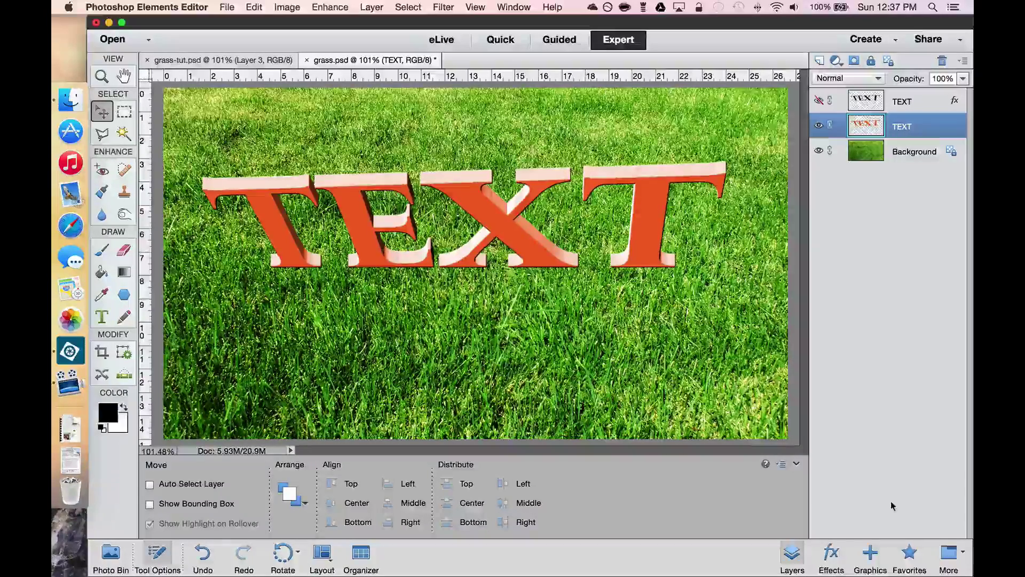
- Show the top TEXT layer and clear its layer style, leaving plain black letters
{"action": "left_click", "coordinate": [818, 100]}
{"action": "left_click", "coordinate": [907, 101]}
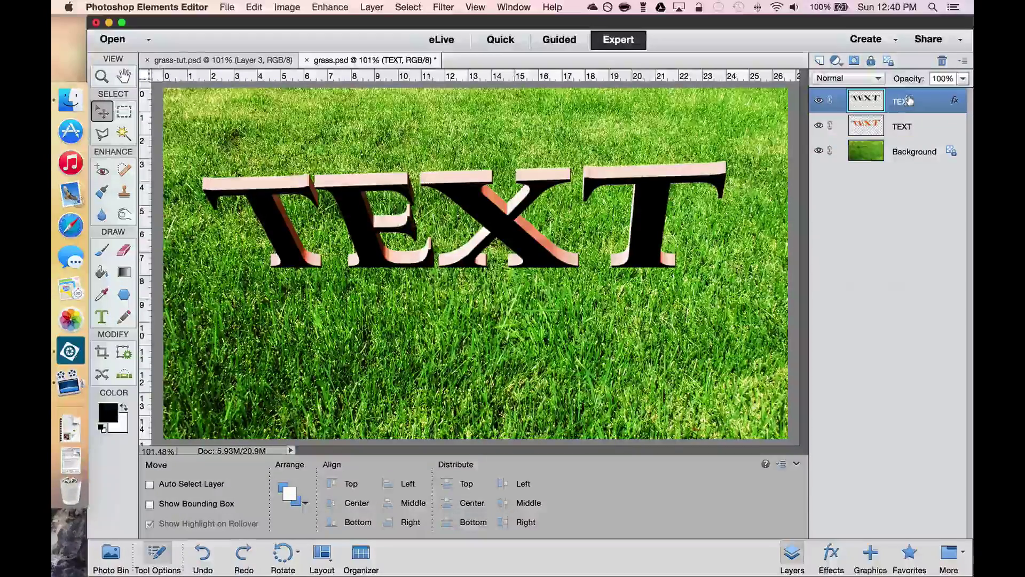
{"action": "right_click", "coordinate": [909, 101]}
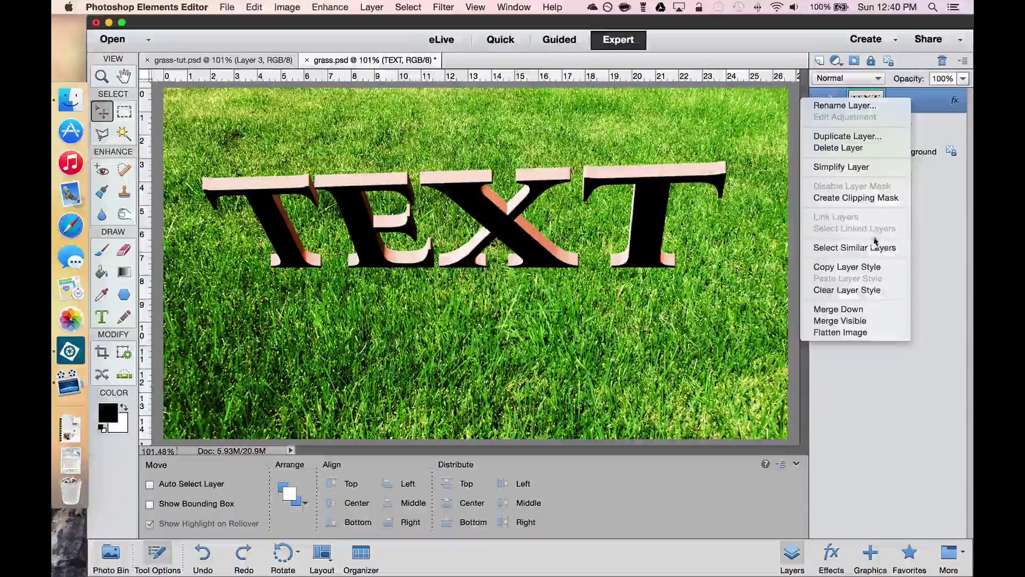
{"action": "left_click", "coordinate": [871, 290]}
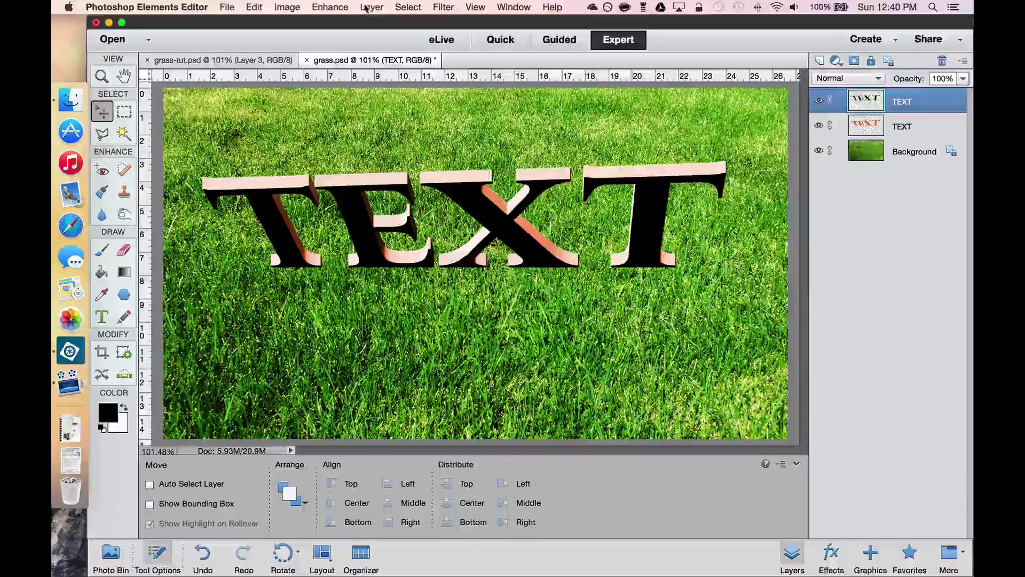
- Flip the black letters vertically and drag them down beneath the orange word
{"action": "left_click", "coordinate": [288, 7]}
{"action": "mouse_move", "coordinate": [296, 26]}
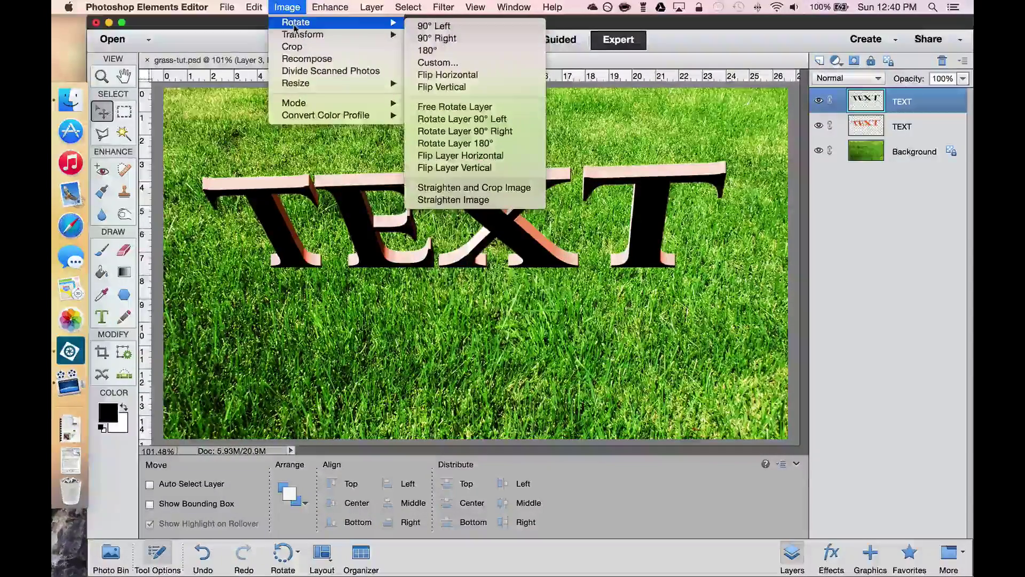
{"action": "left_click", "coordinate": [447, 168]}
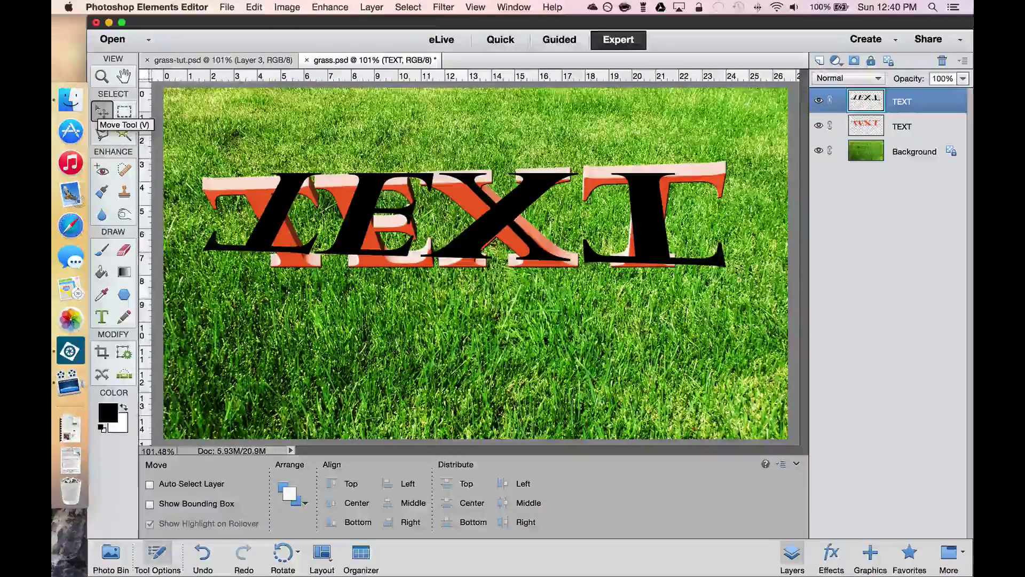
{"action": "left_click_drag", "start_coordinate": [457, 285], "coordinate": [459, 382]}
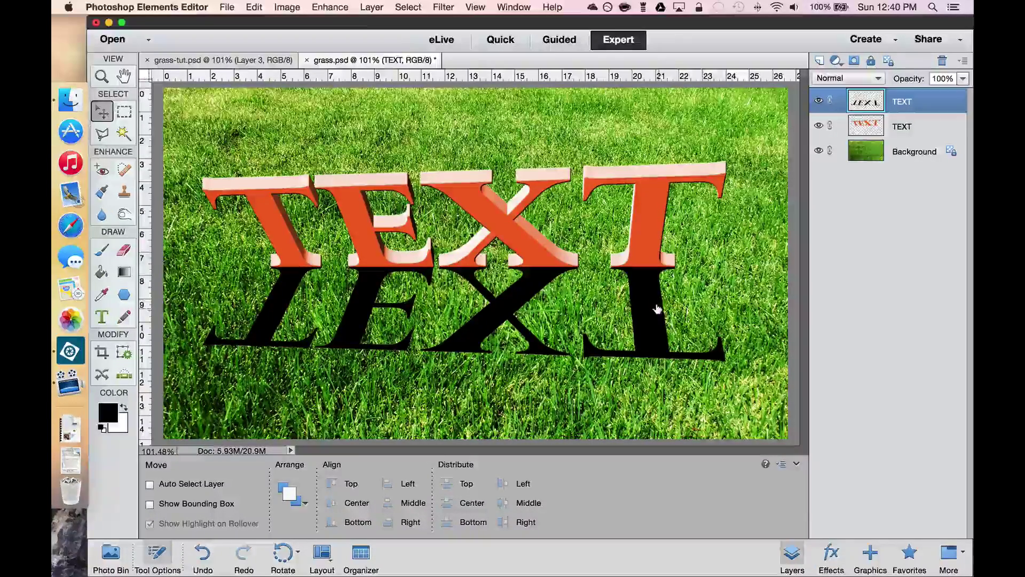
- Apply the Displace filter at 10/10 scale to the black shadow, using grass.psd as the map
{"action": "left_click", "coordinate": [439, 6]}
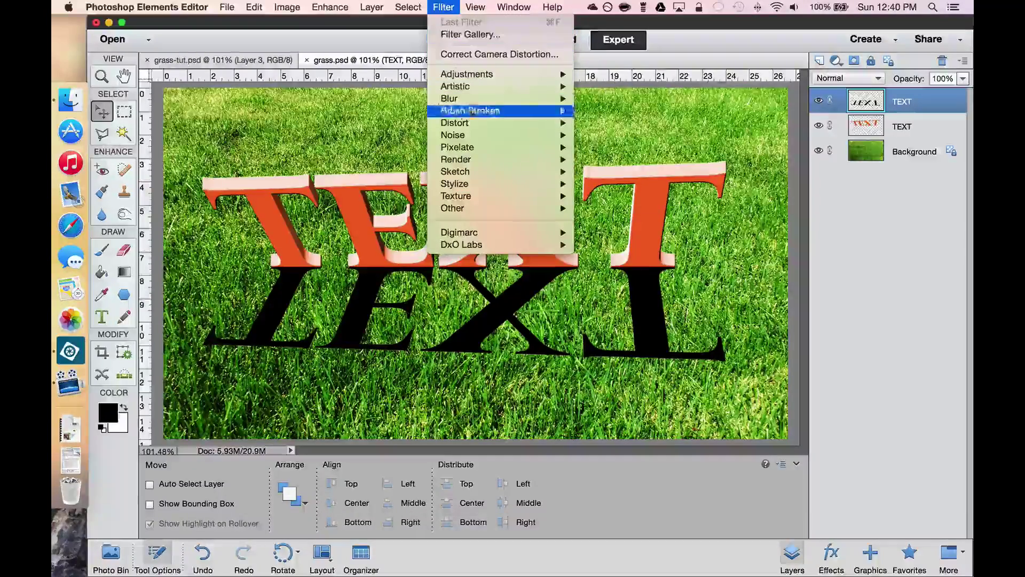
{"action": "mouse_move", "coordinate": [475, 123]}
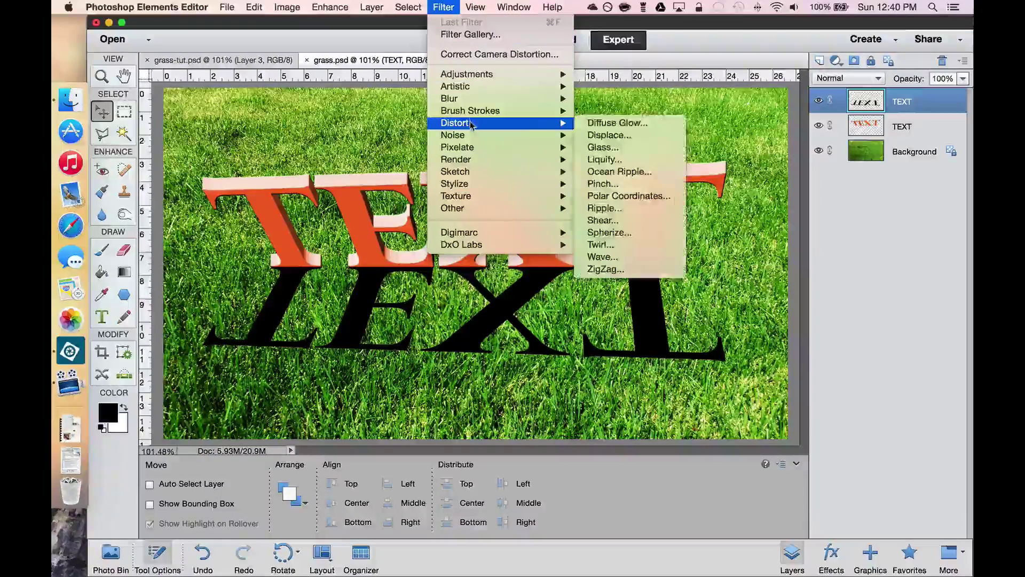
{"action": "left_click", "coordinate": [602, 141]}
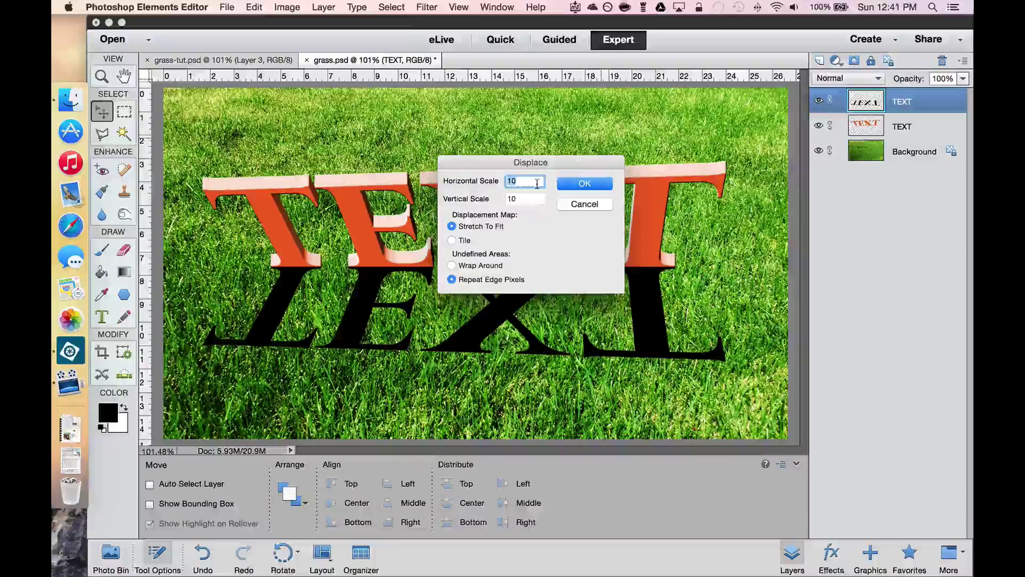
{"action": "left_click", "coordinate": [583, 182]}
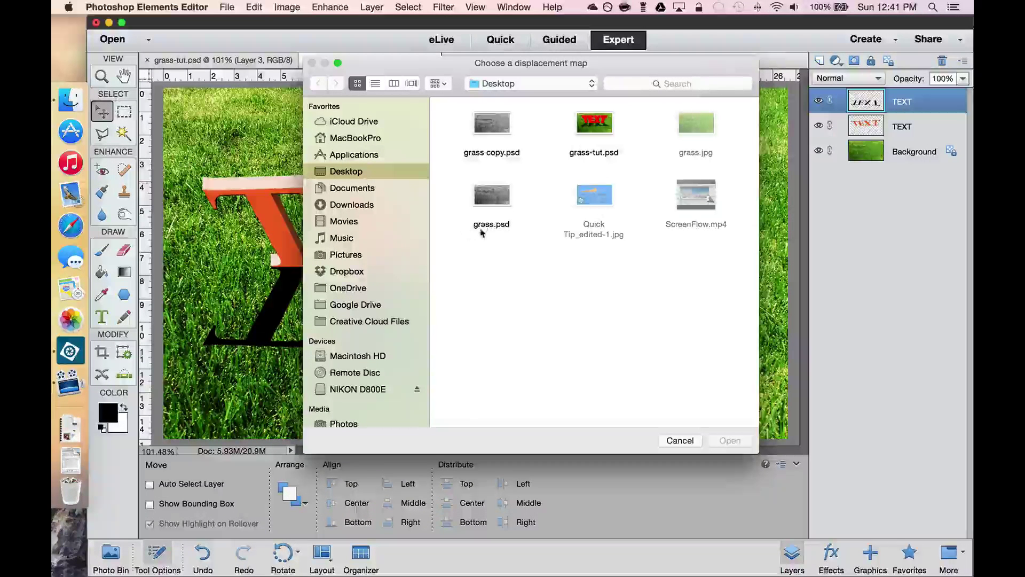
{"action": "left_click", "coordinate": [491, 209]}
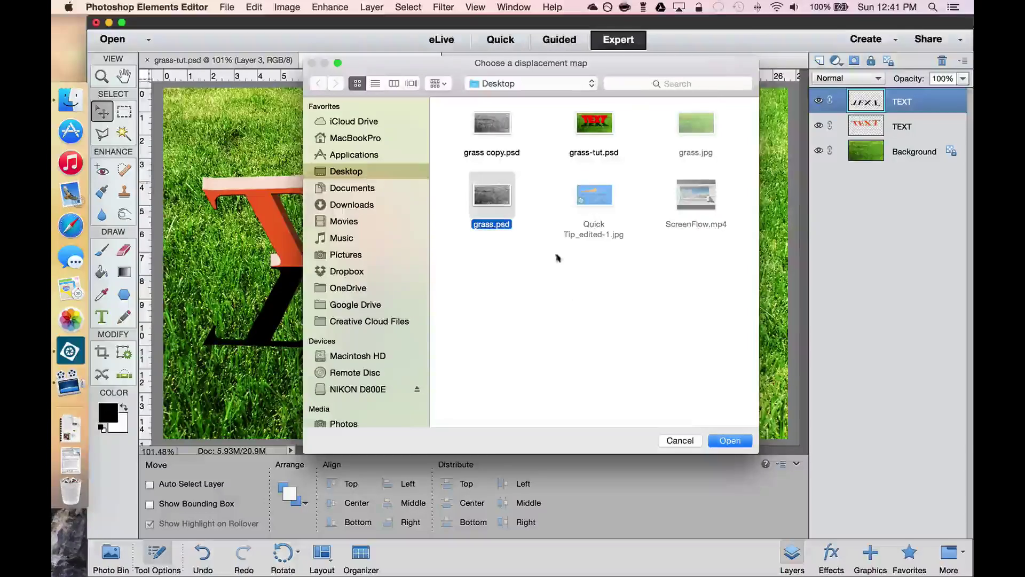
{"action": "left_click", "coordinate": [729, 440]}
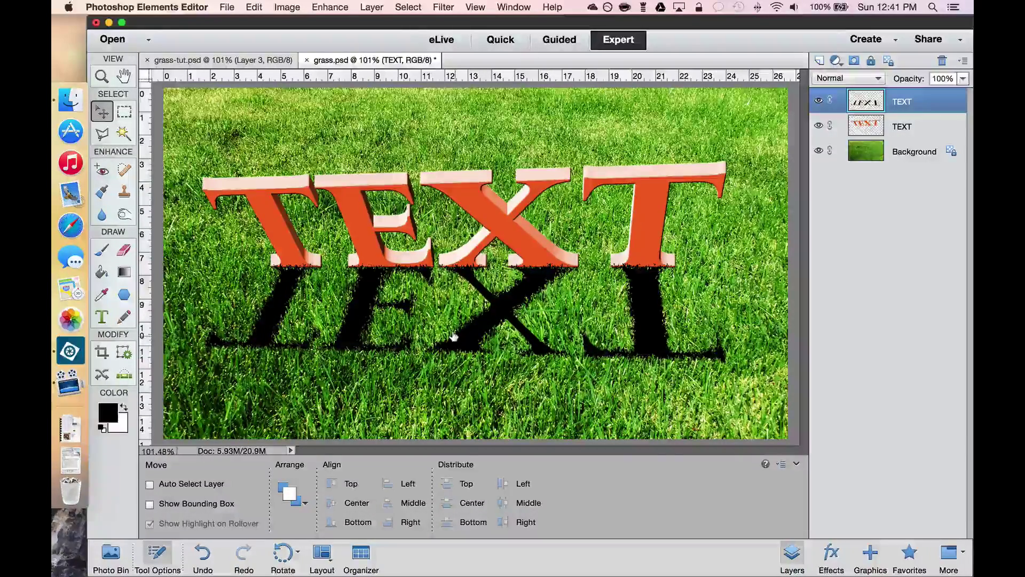
- Lower the shadow layer's opacity to 76%
{"action": "left_click", "coordinate": [962, 78]}
{"action": "left_click_drag", "start_coordinate": [964, 92], "coordinate": [950, 94]}
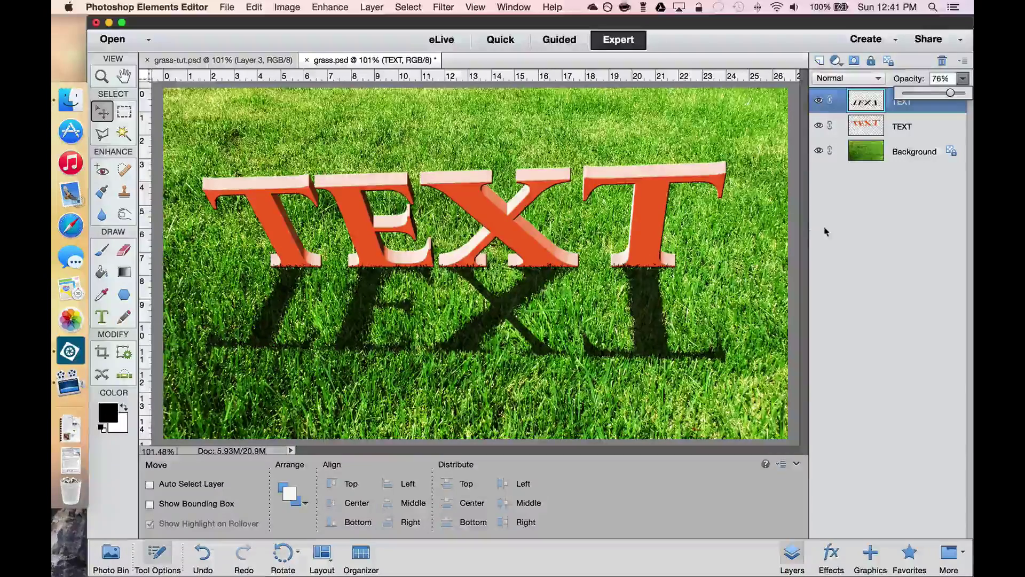
- Load the orange letters as a selection, invert it, and add it as a mask on the shadow layer
{"action": "key", "text": "super"}
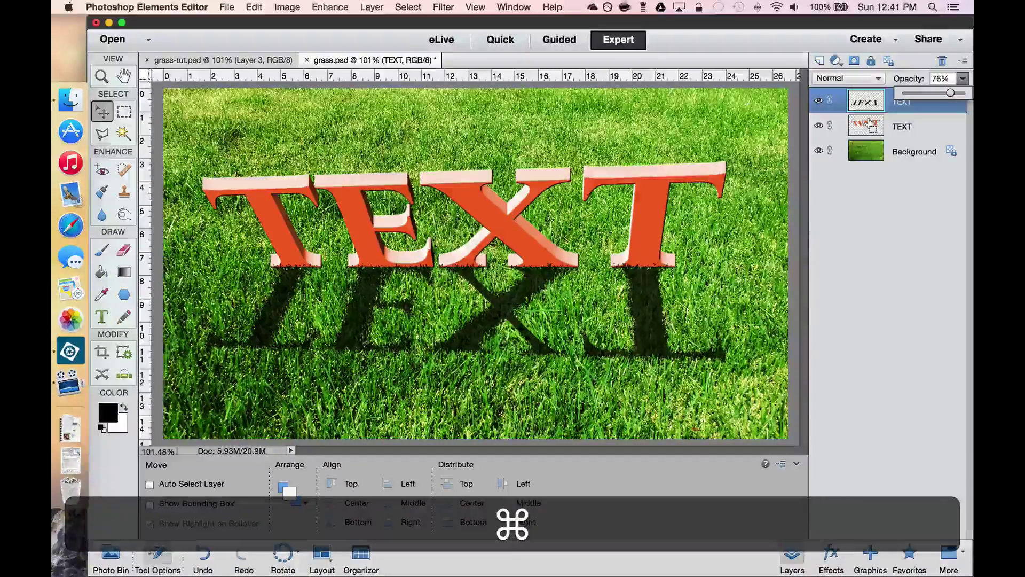
{"action": "left_click", "coordinate": [869, 122], "text": "super"}
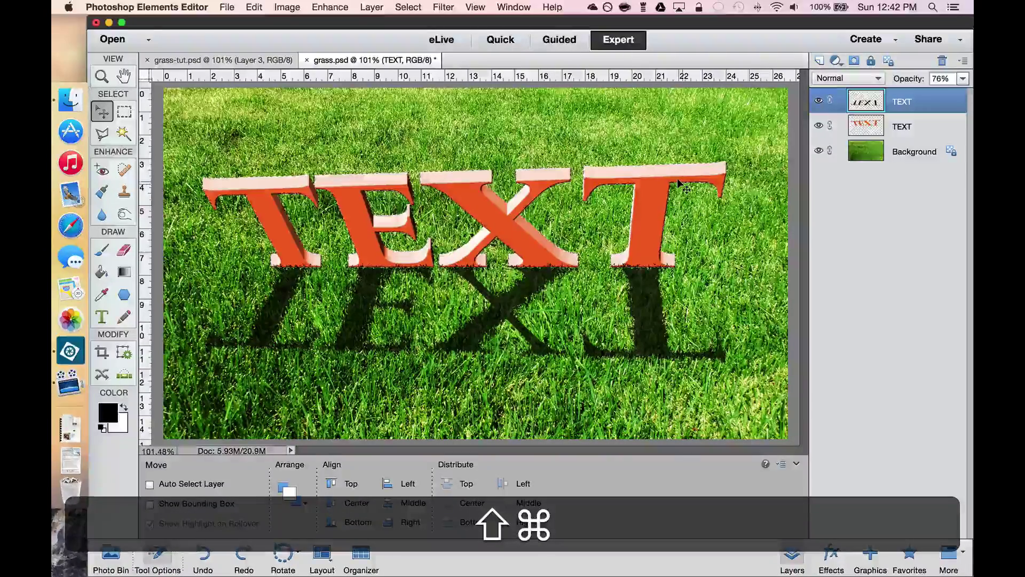
{"action": "key", "text": "shift+super+i"}
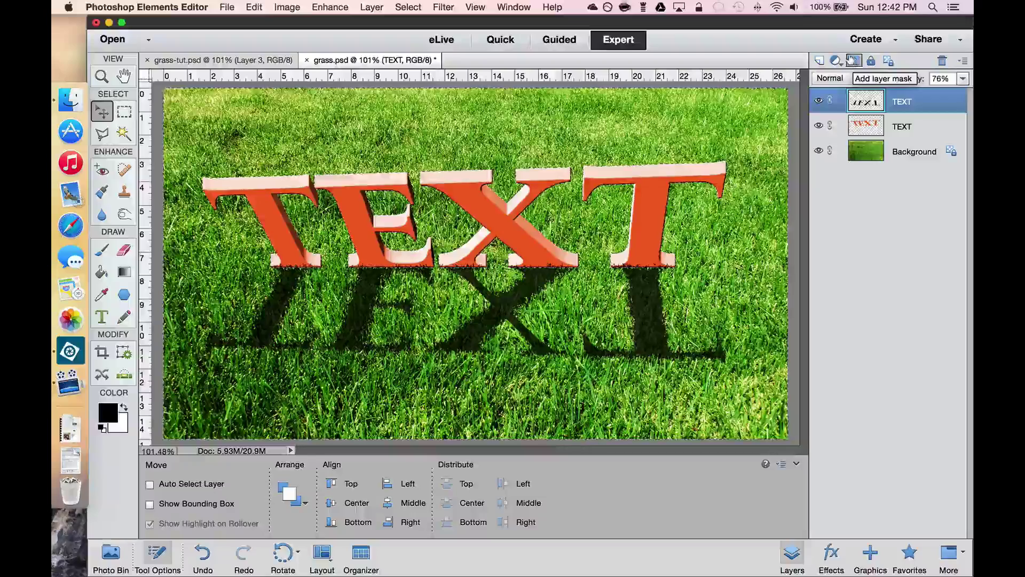
{"action": "left_click", "coordinate": [851, 60]}
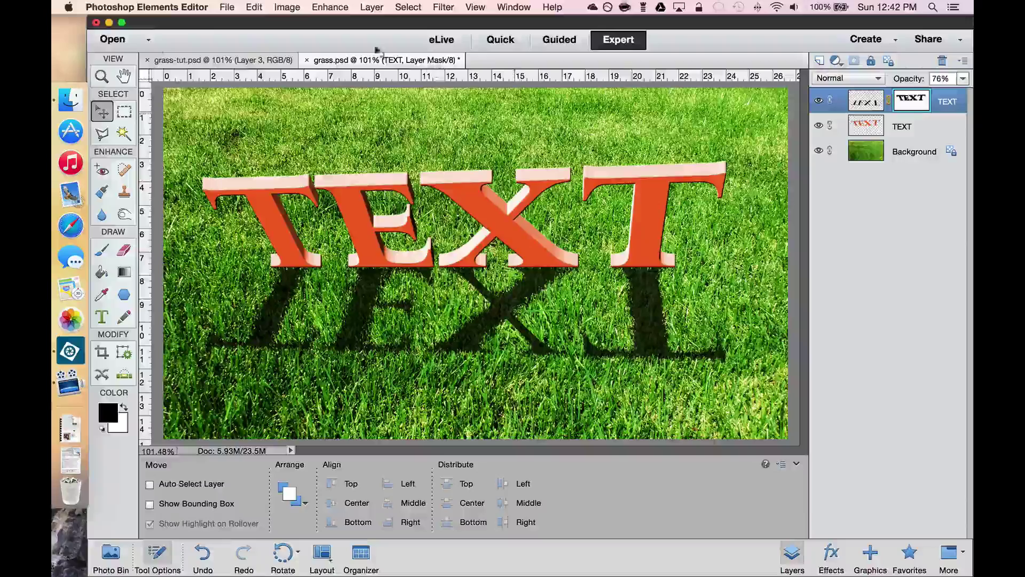
{"action": "left_click", "coordinate": [227, 7]}
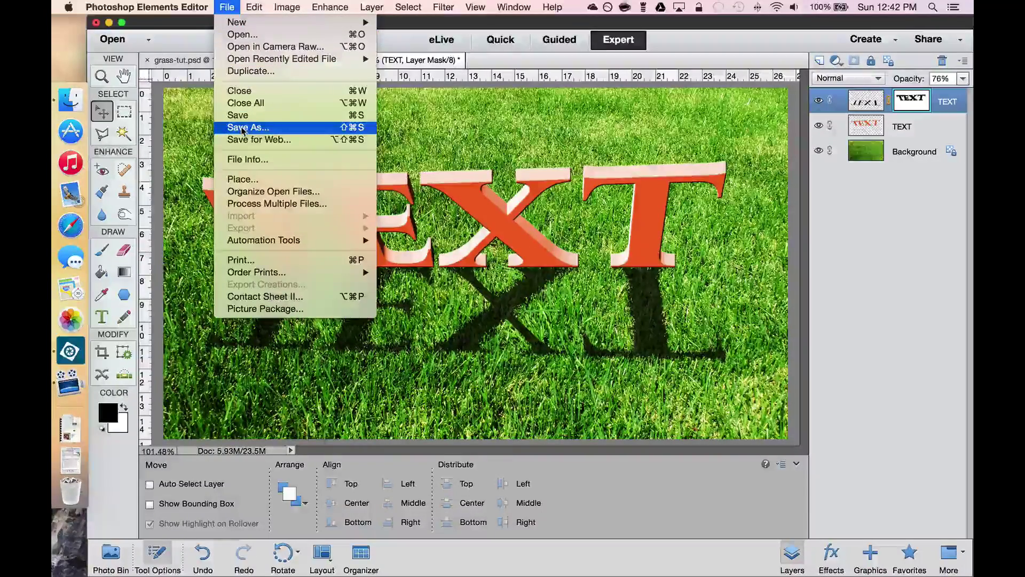
{"action": "left_click", "coordinate": [714, 41]}
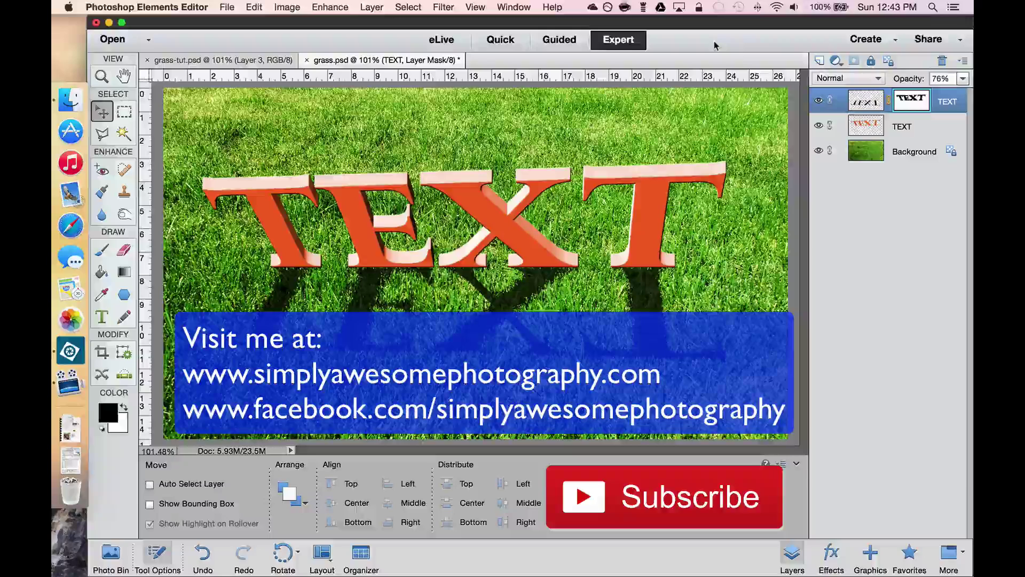